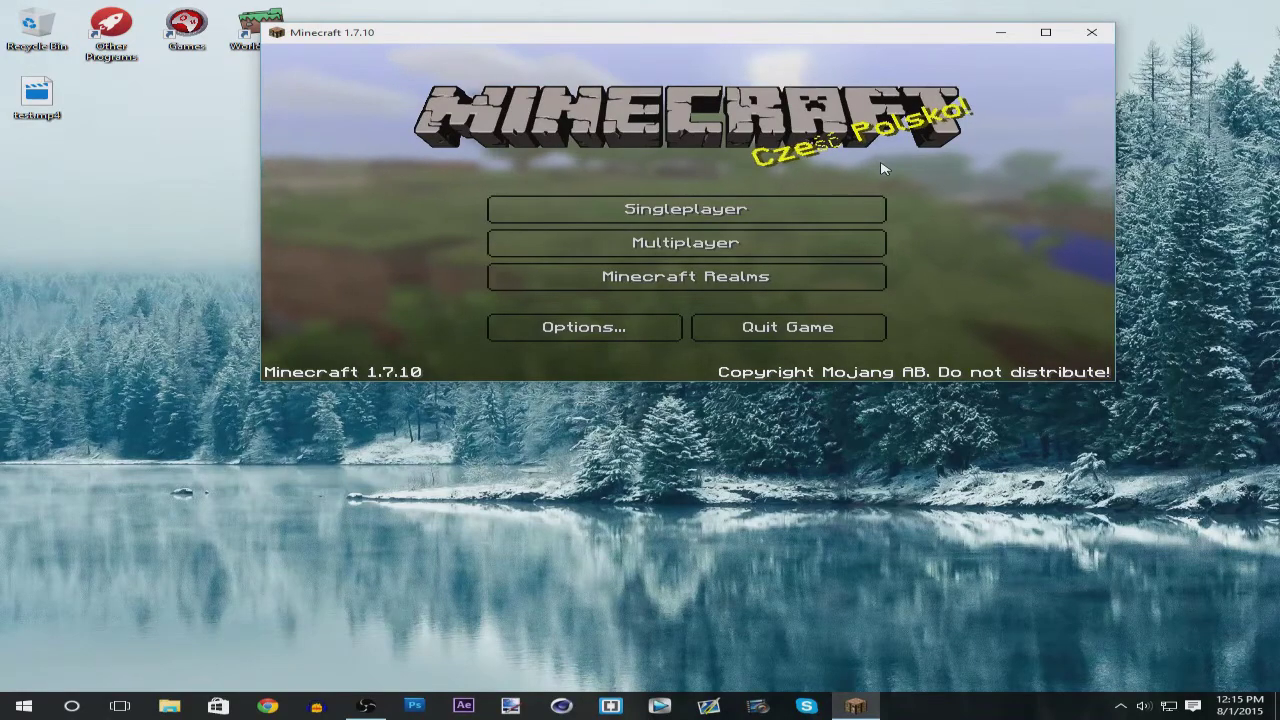
# Step: Snap the Minecraft 1.7.10 window to full screen and bring up the Game Bar over it
pyautogui.moveTo(897, 46); pyautogui.dragTo(791, 1)
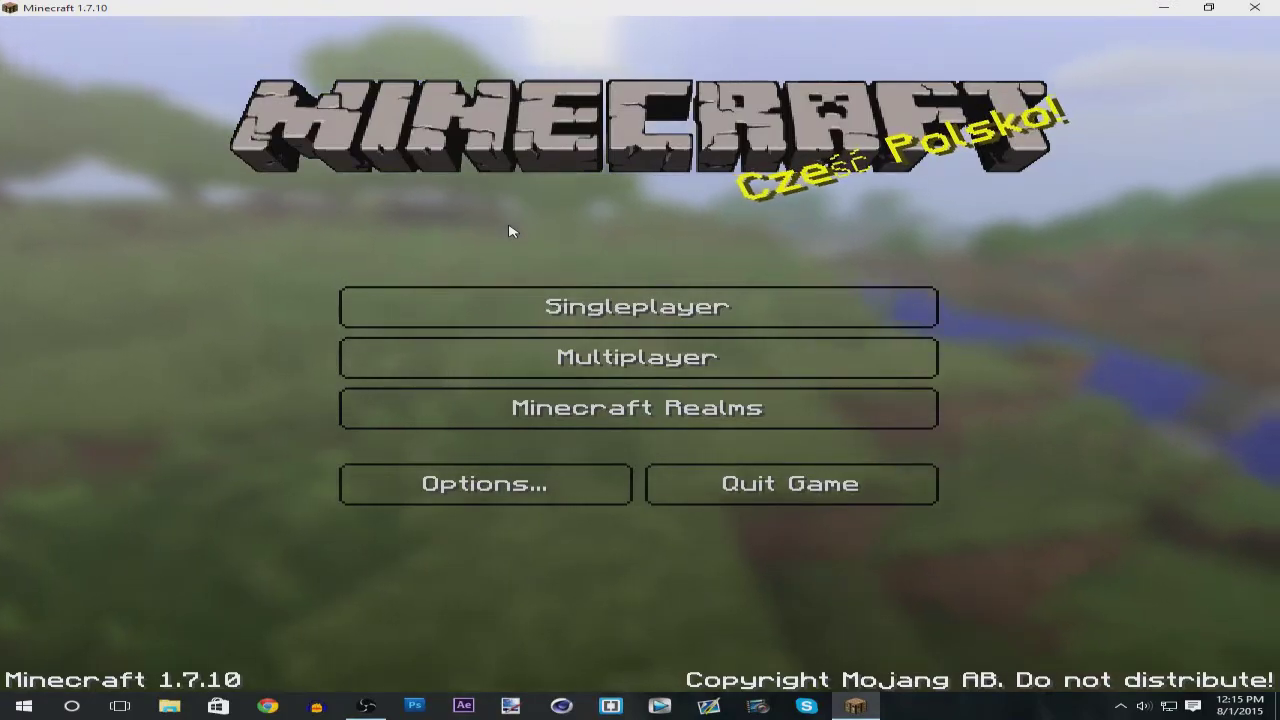
pyautogui.press('super+g')
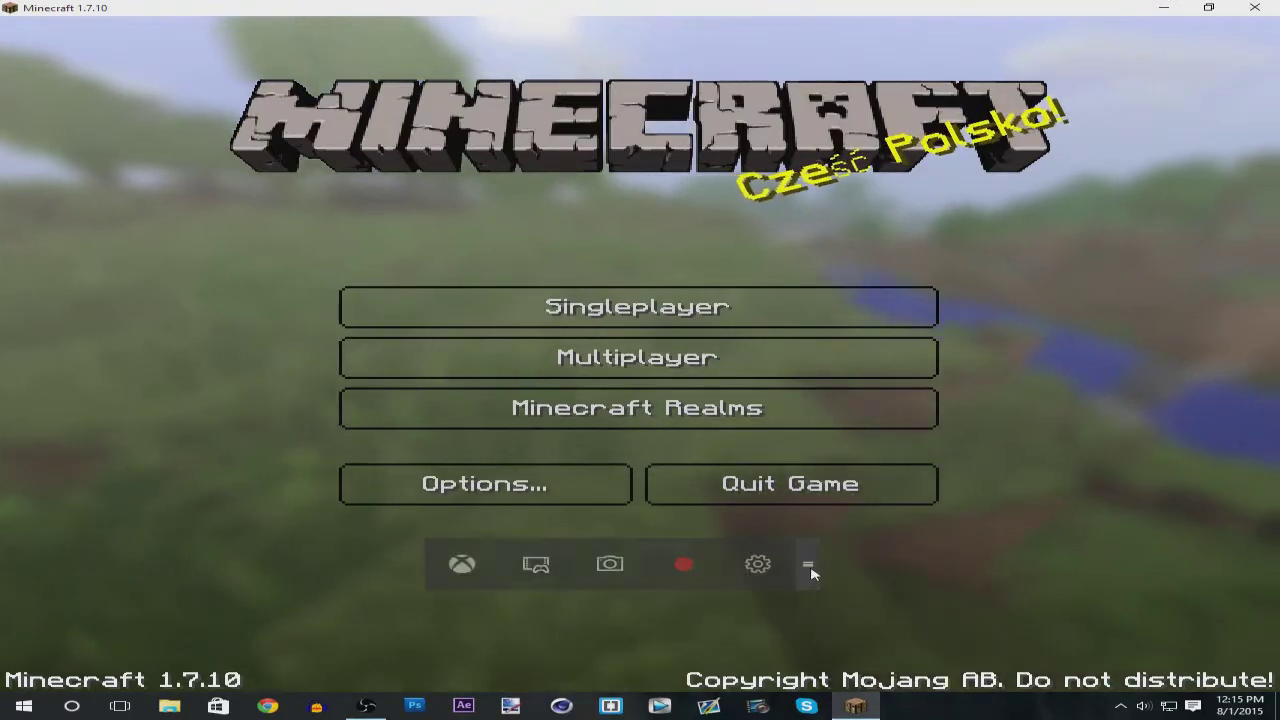
# Step: Nudge the Game Bar slightly and open its Game DVR recording settings in the Xbox app
pyautogui.moveTo(811, 572)
pyautogui.mouseDown()
pyautogui.moveTo(830, 548)
pyautogui.moveTo(838, 568)
pyautogui.moveTo(806, 572)
pyautogui.moveTo(824, 572)
pyautogui.mouseUp()
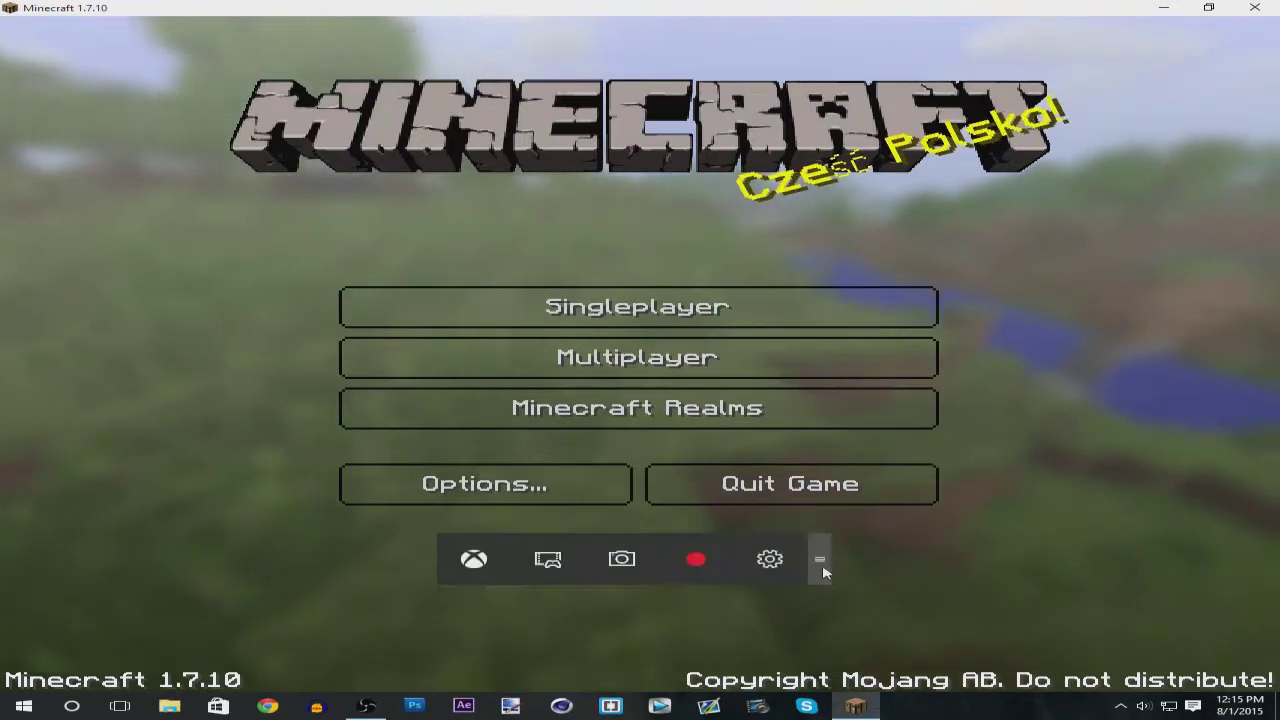
pyautogui.click(769, 560)
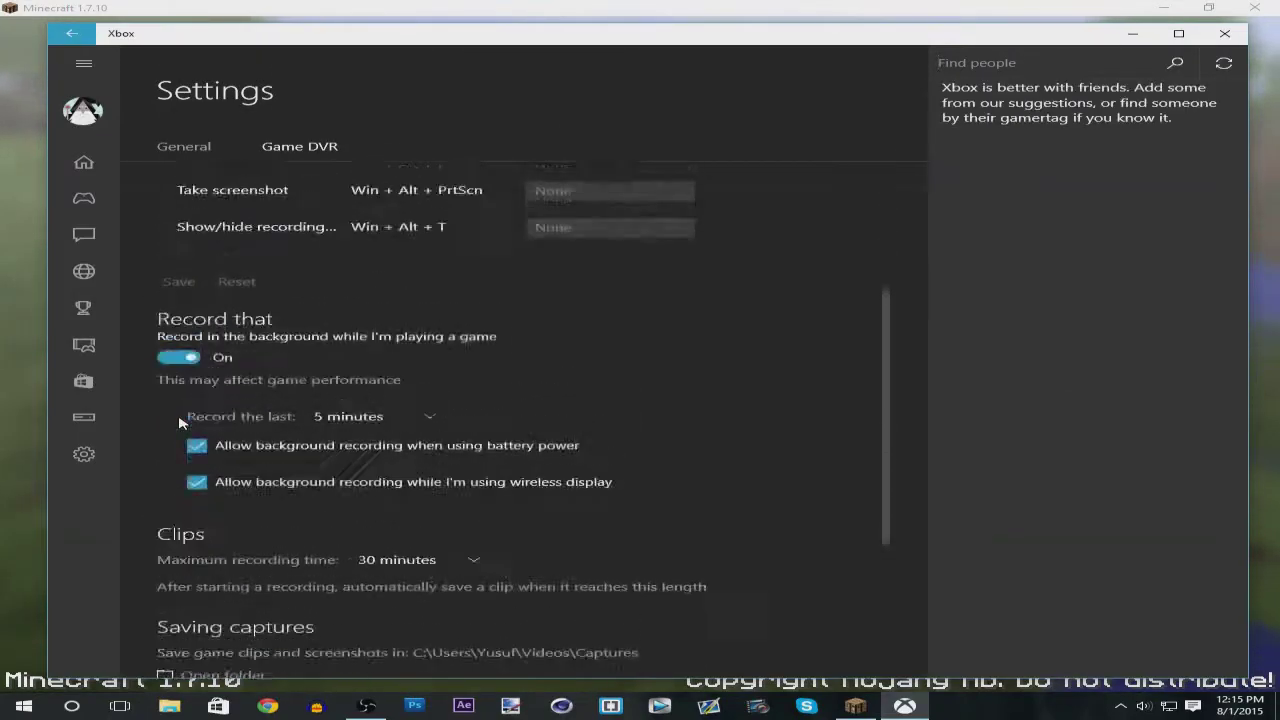
pyautogui.scroll(3, 180, 423)
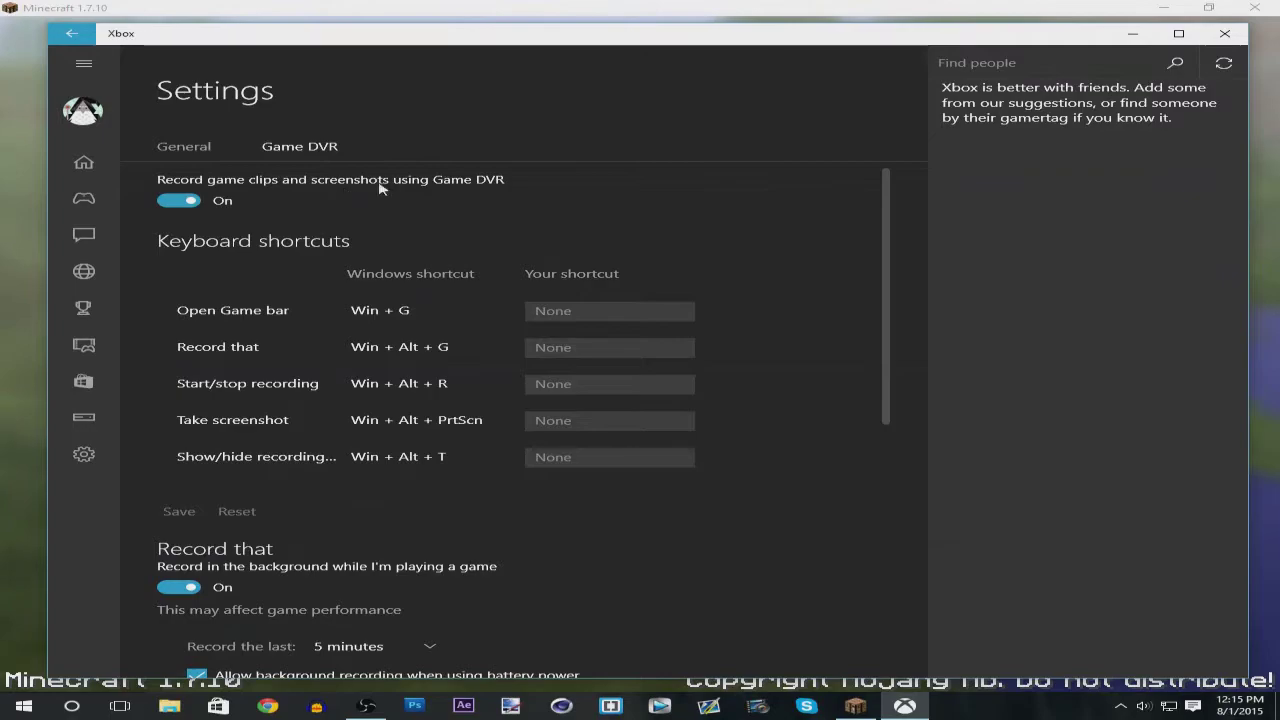
pyautogui.scroll(-3, 247, 241)
pyautogui.scroll(3, 194, 294)
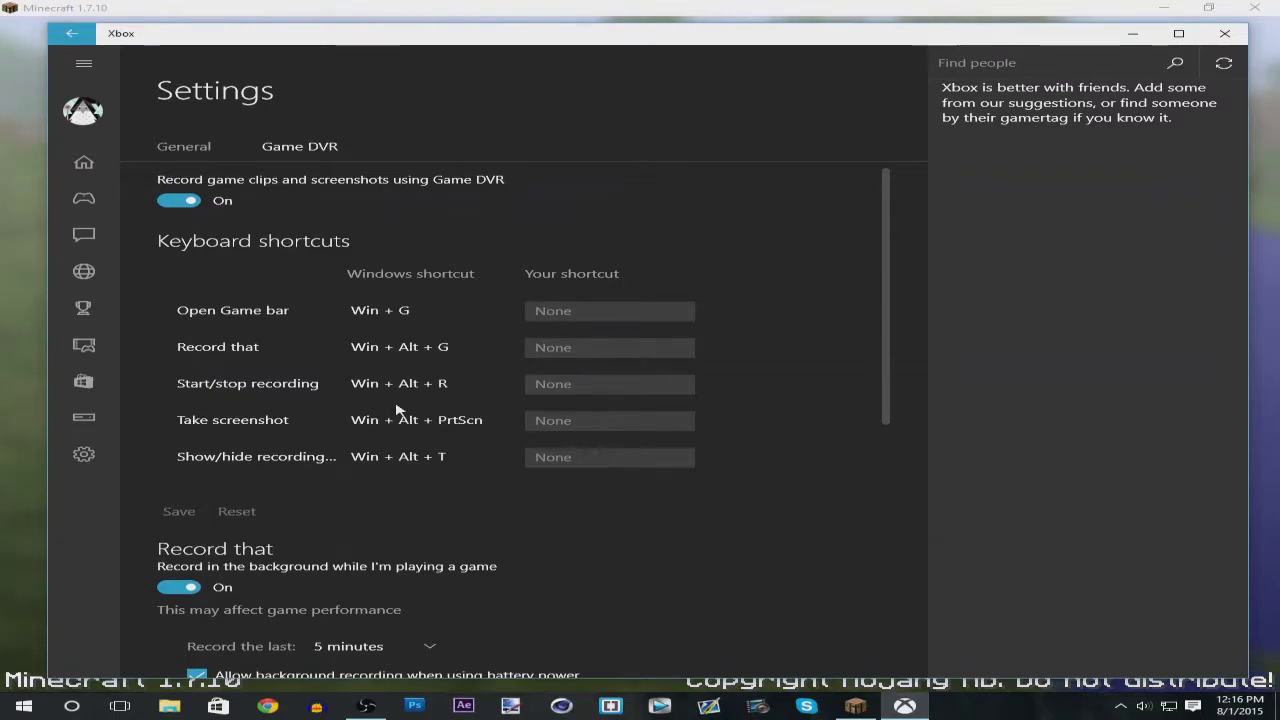
pyautogui.scroll(-3, 367, 500)
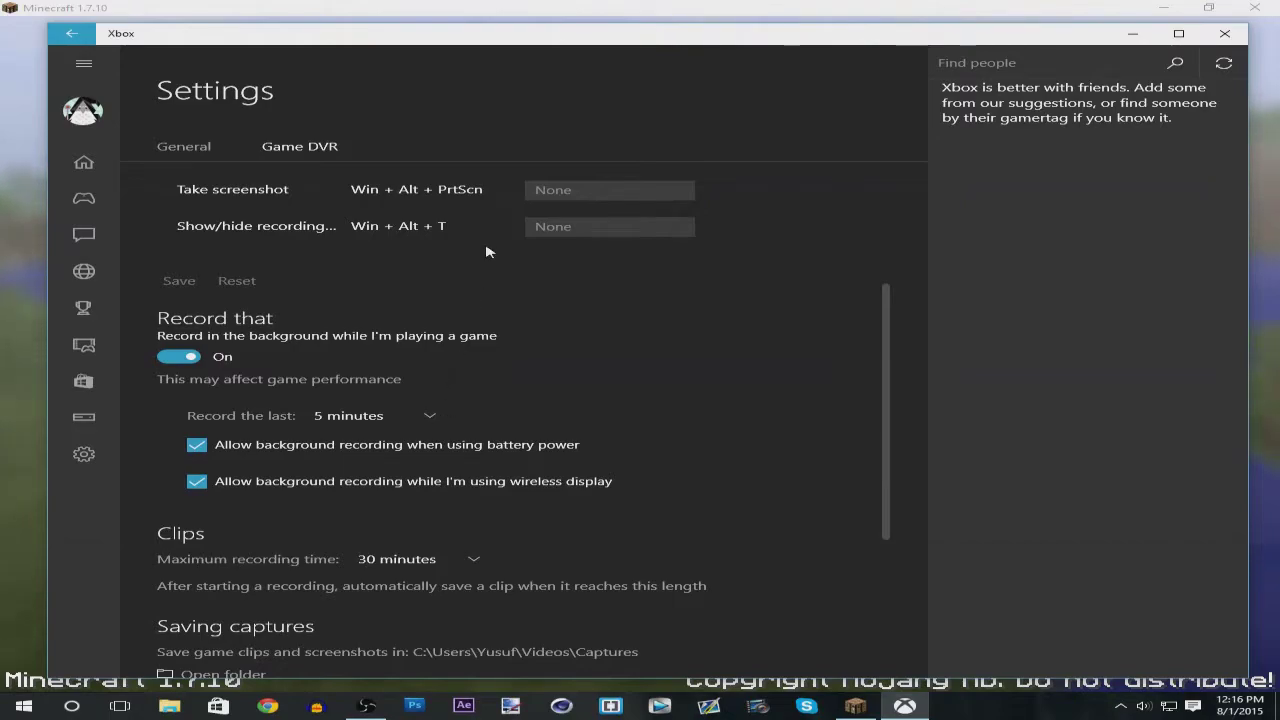
pyautogui.scroll(3, 468, 326)
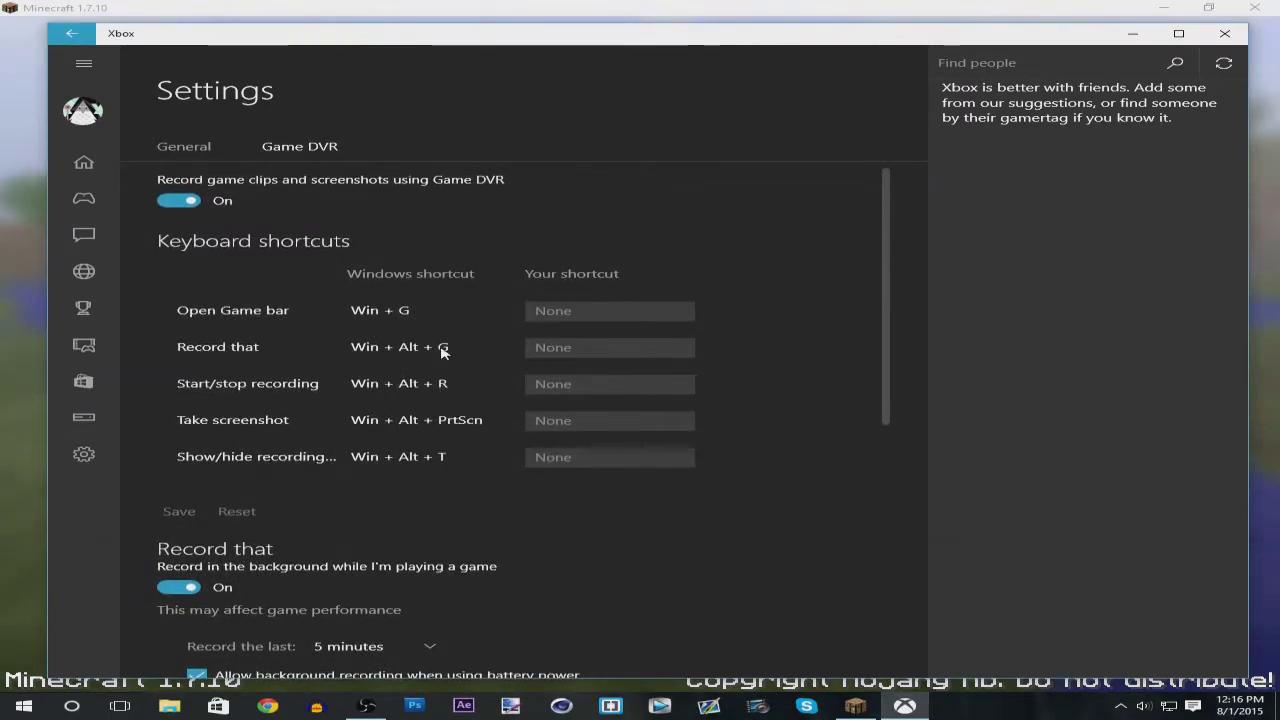
pyautogui.scroll(-4, 349, 380)
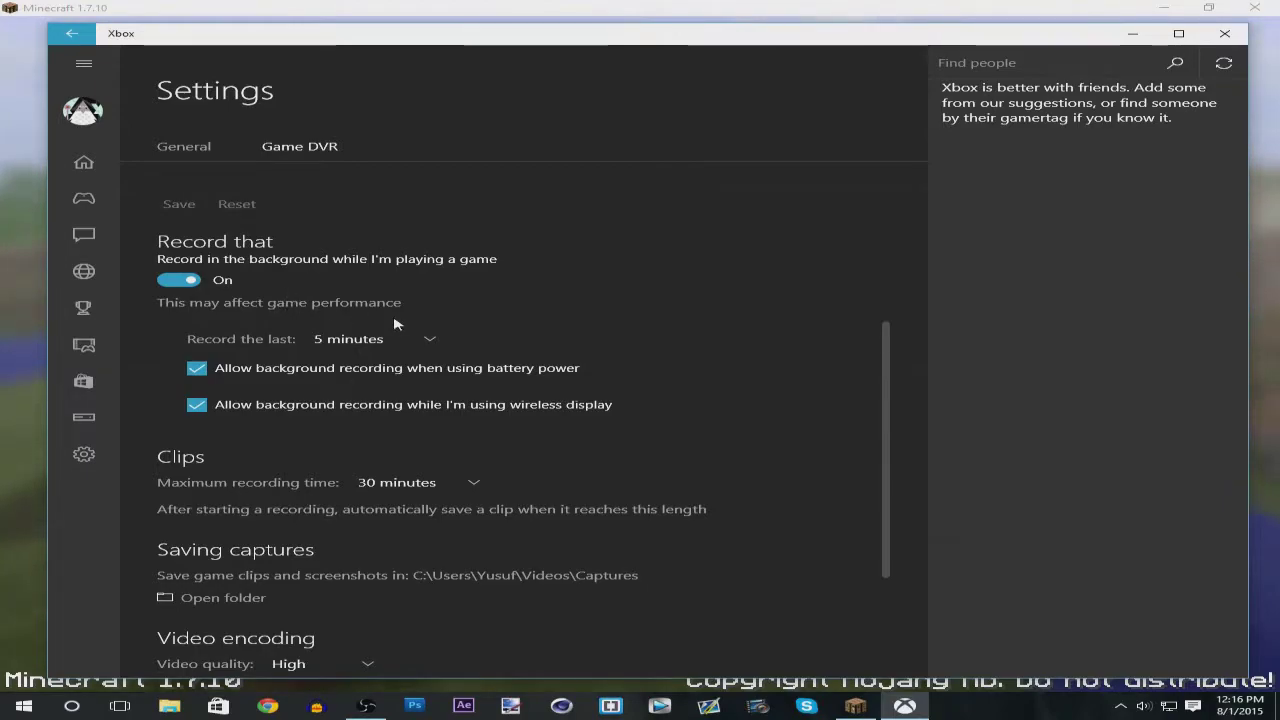
pyautogui.scroll(3, 421, 308)
pyautogui.scroll(-2, 480, 420)
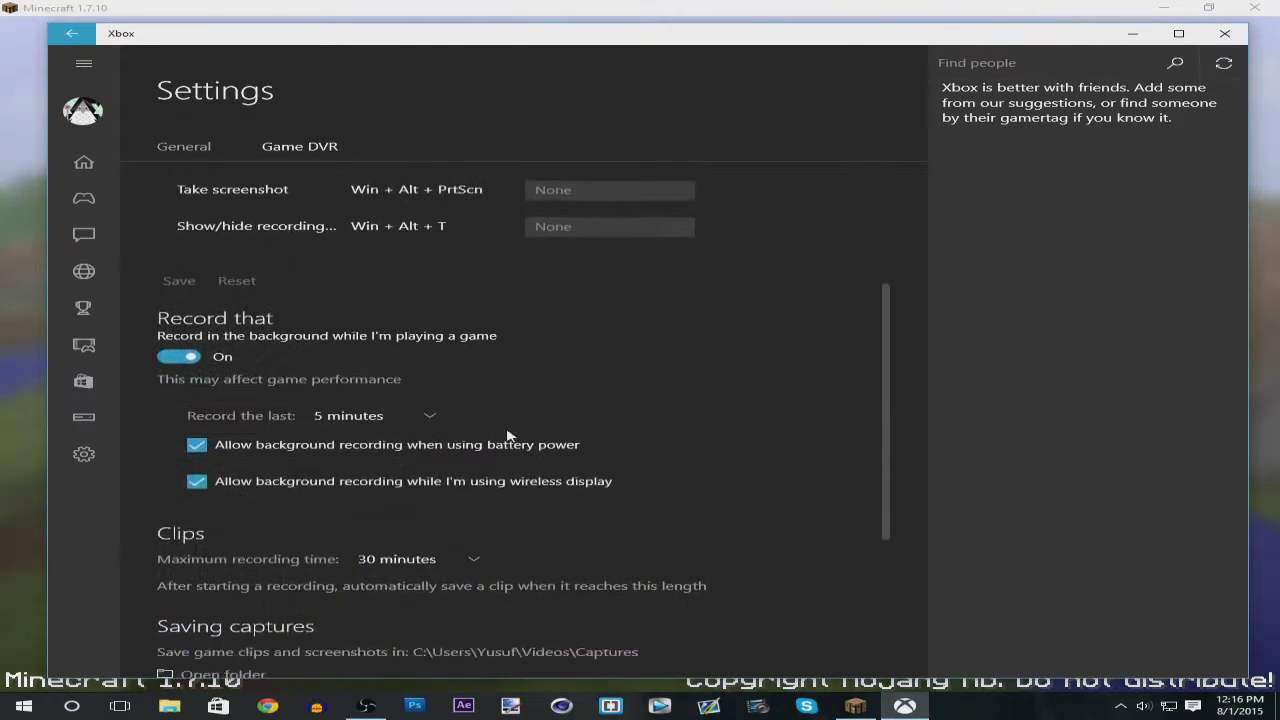
pyautogui.click(2, 472)
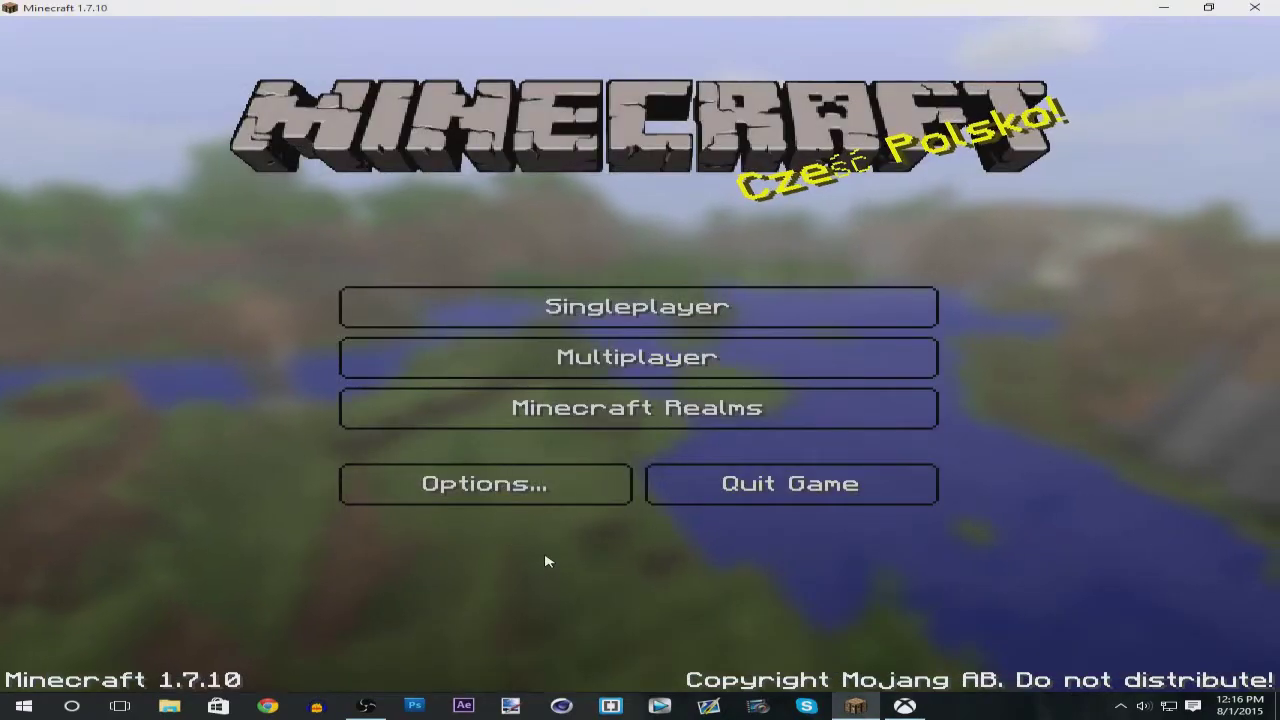
pyautogui.press('super+g')
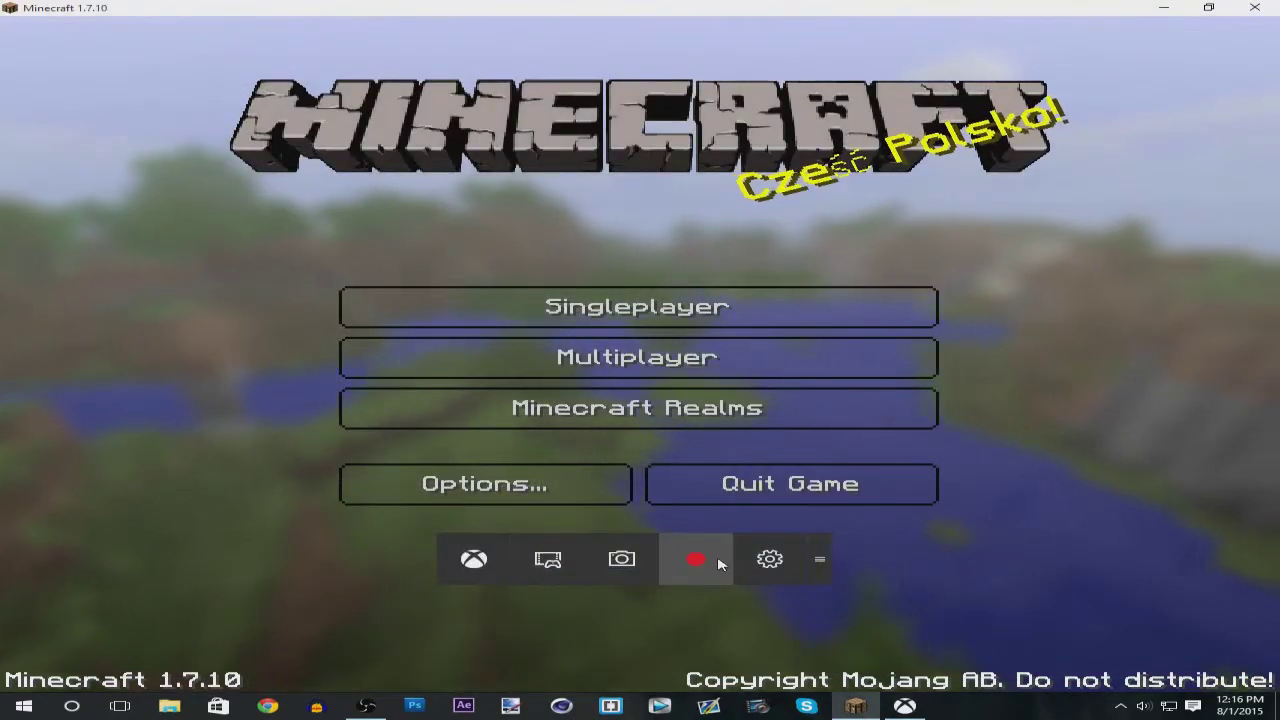
pyautogui.click(904, 707)
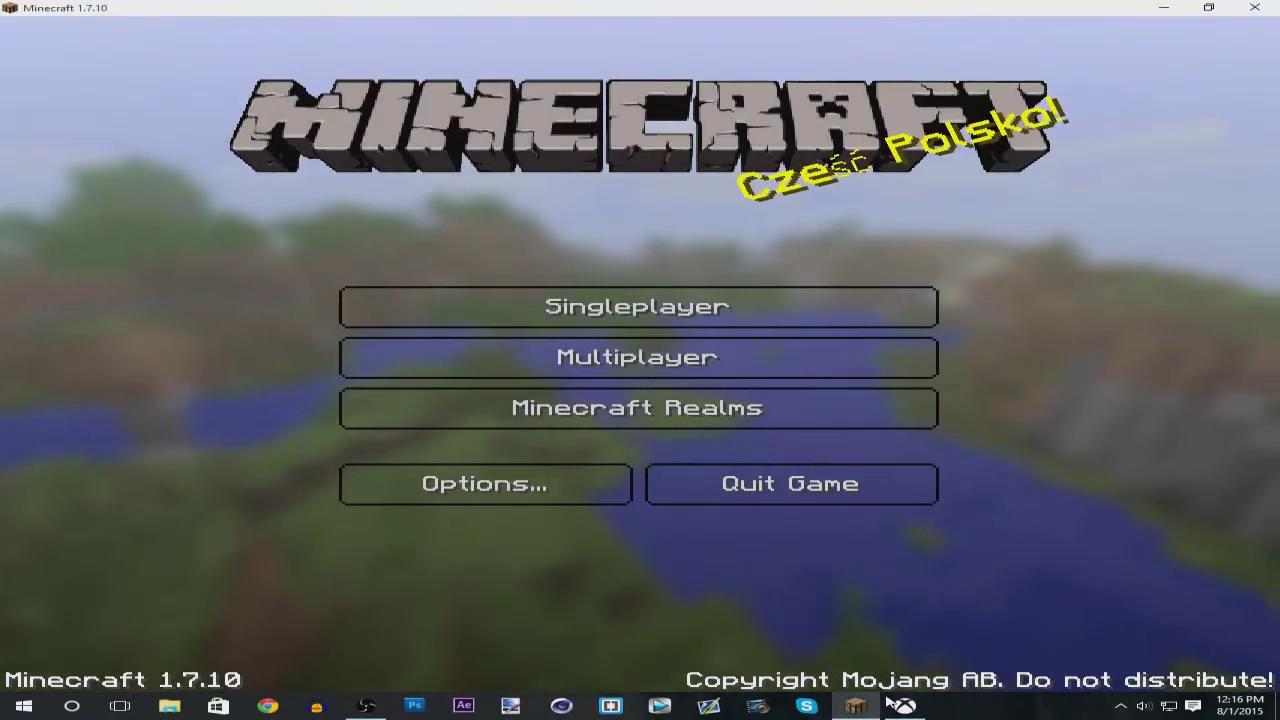
pyautogui.scroll(-3, 336, 565)
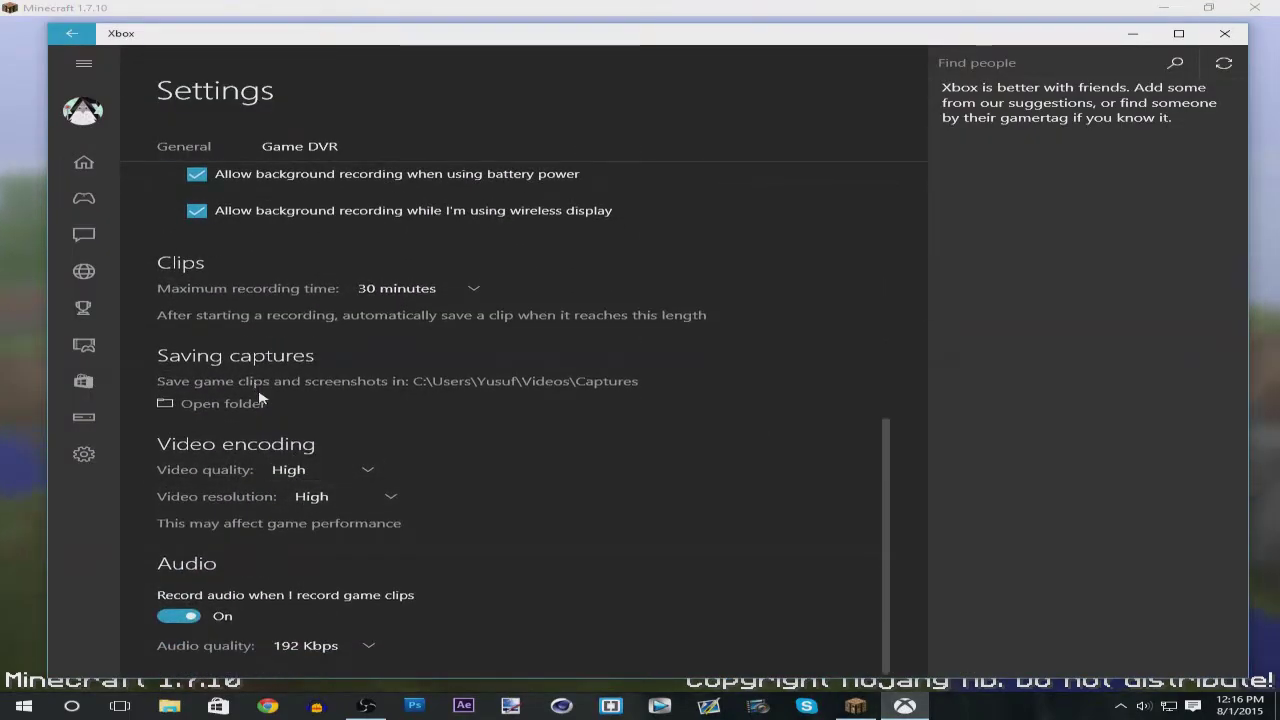
# Step: Keep background recording at 5 minutes and video quality and resolution at High
pyautogui.scroll(3, 336, 430)
pyautogui.click(368, 455)
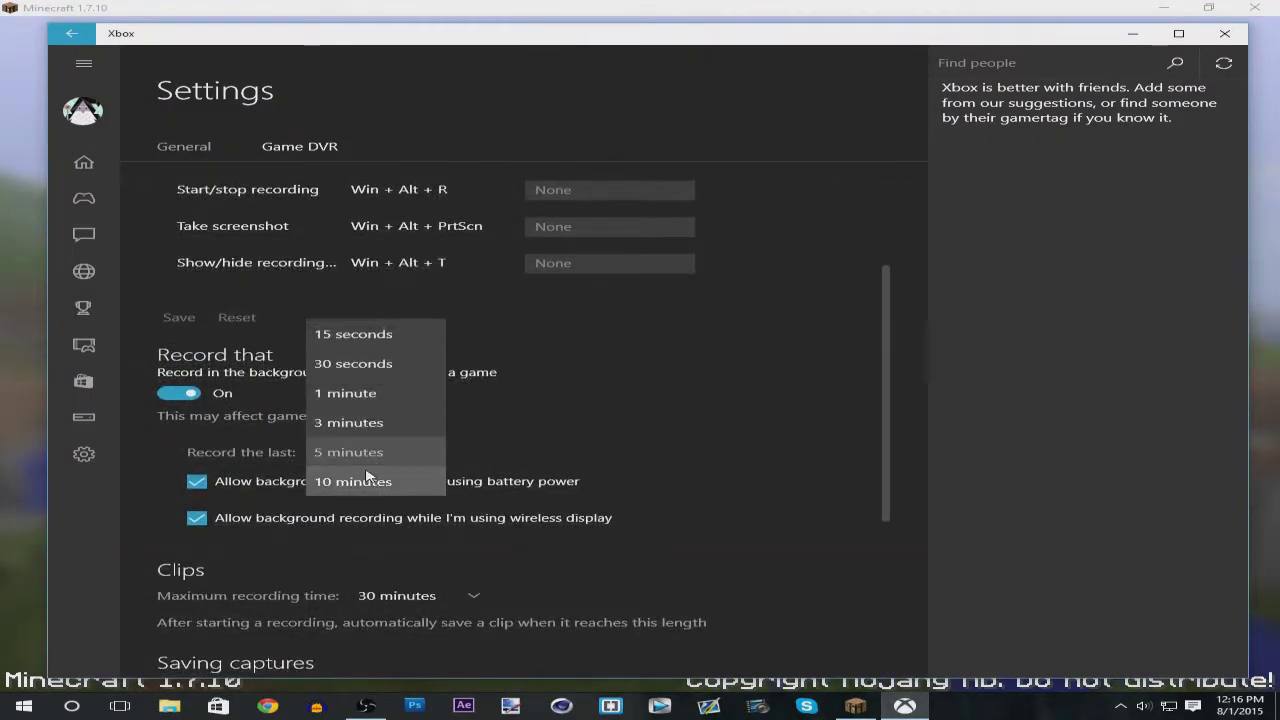
pyautogui.click(357, 462)
pyautogui.scroll(-3, 360, 460)
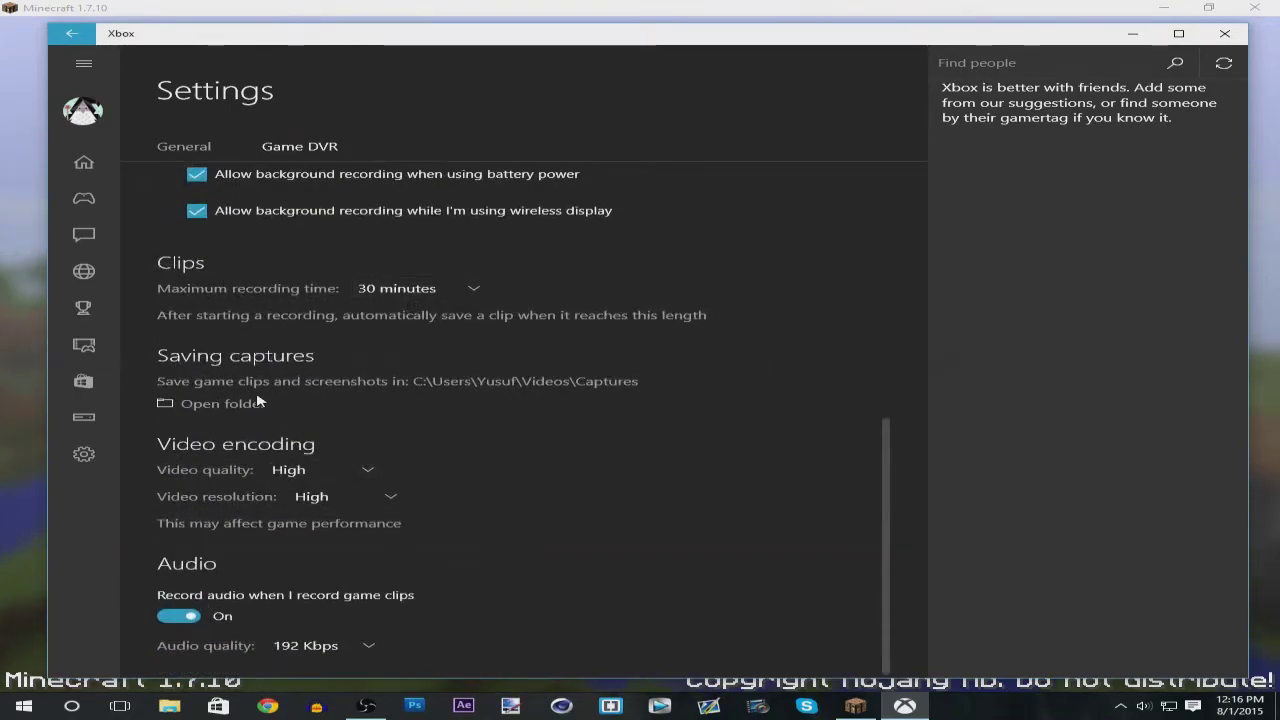
pyautogui.click(282, 469)
pyautogui.click(289, 470)
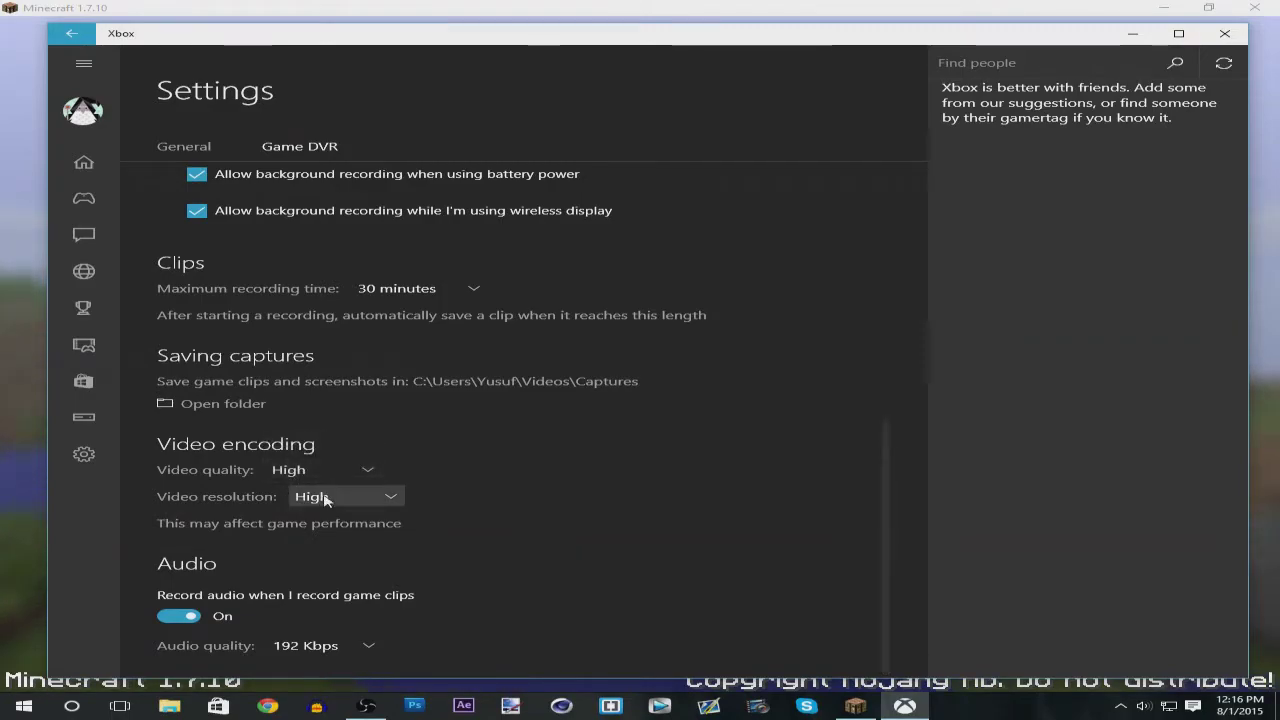
pyautogui.click(327, 497)
pyautogui.click(320, 496)
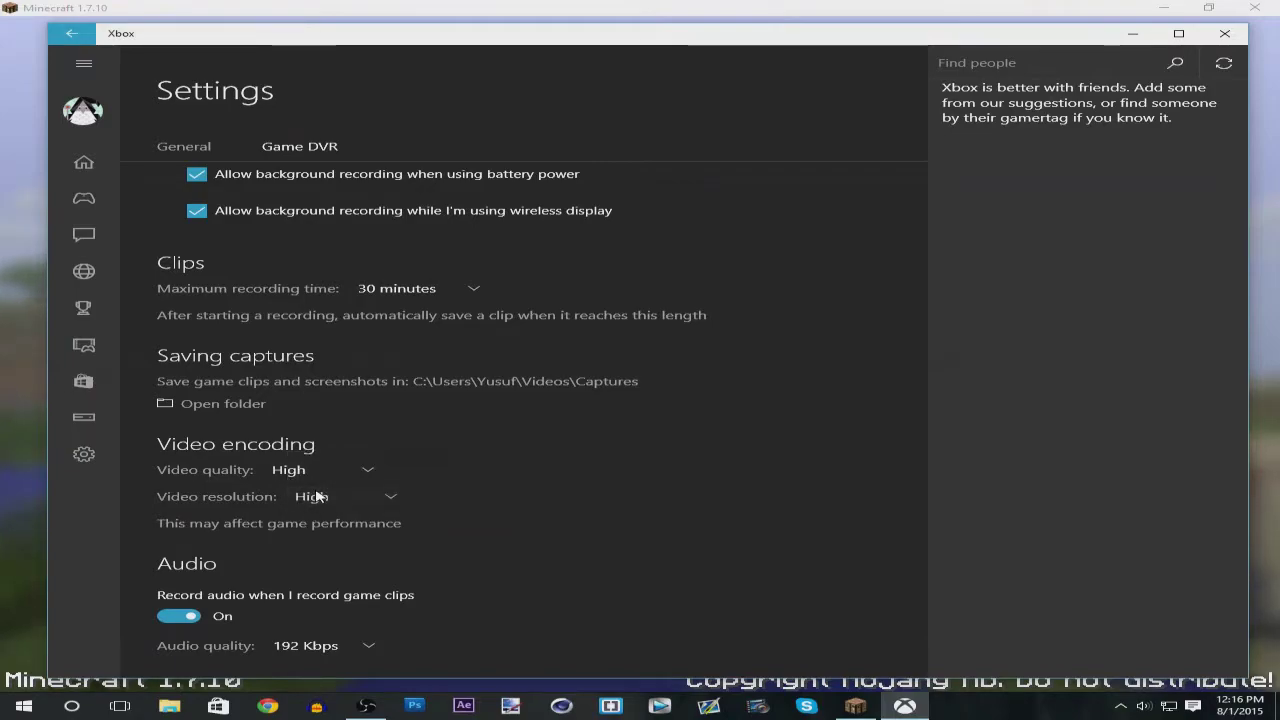
pyautogui.click(349, 494)
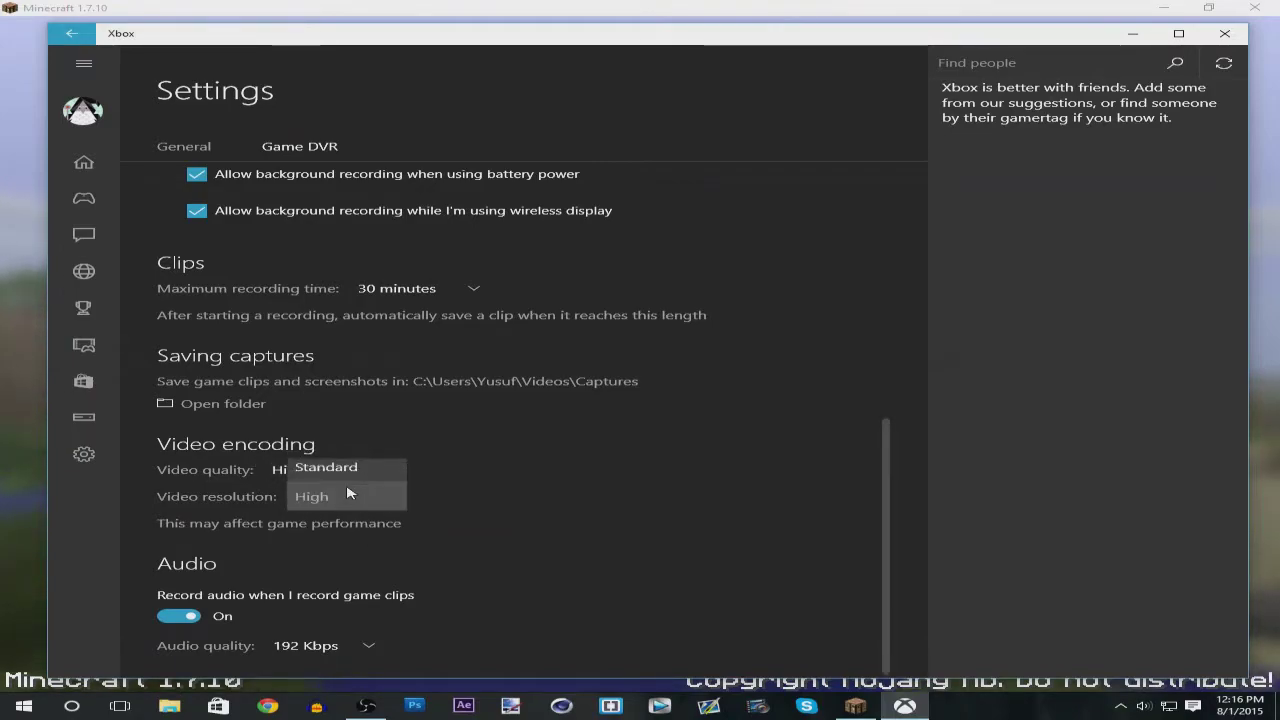
pyautogui.click(349, 494)
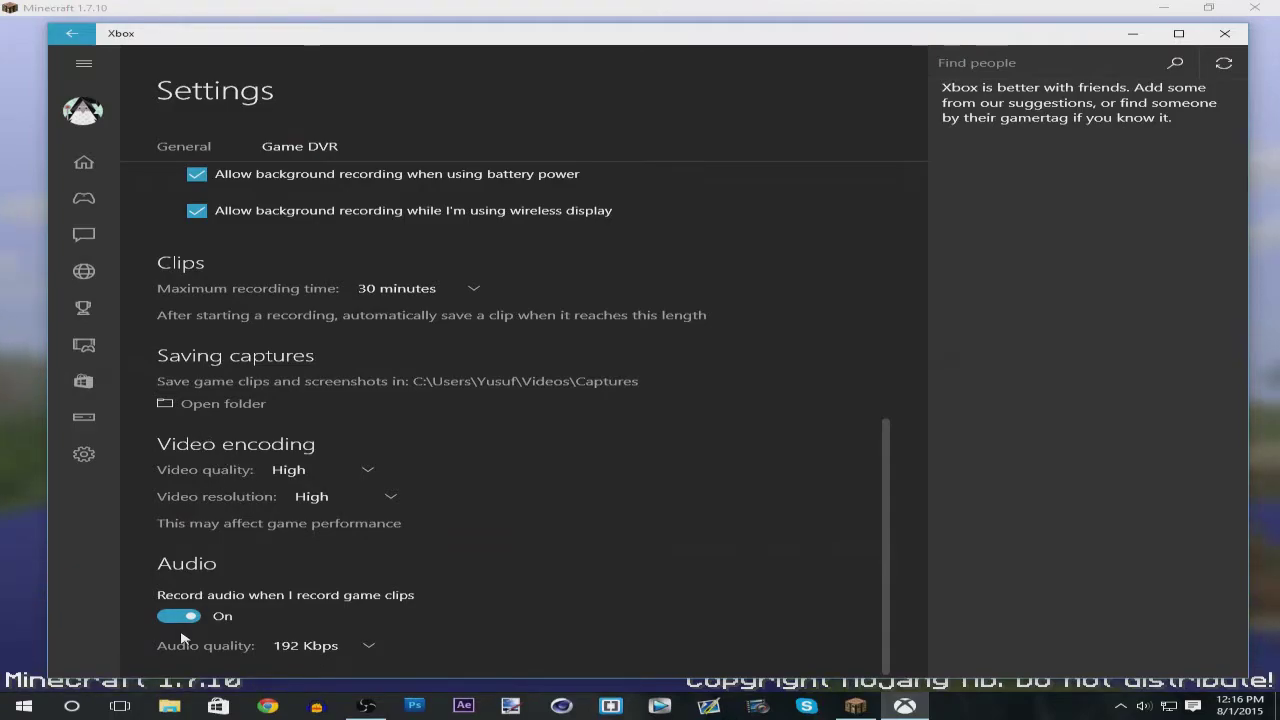
# Step: Set the Game DVR audio quality to 192 Kbps
pyautogui.click(352, 646)
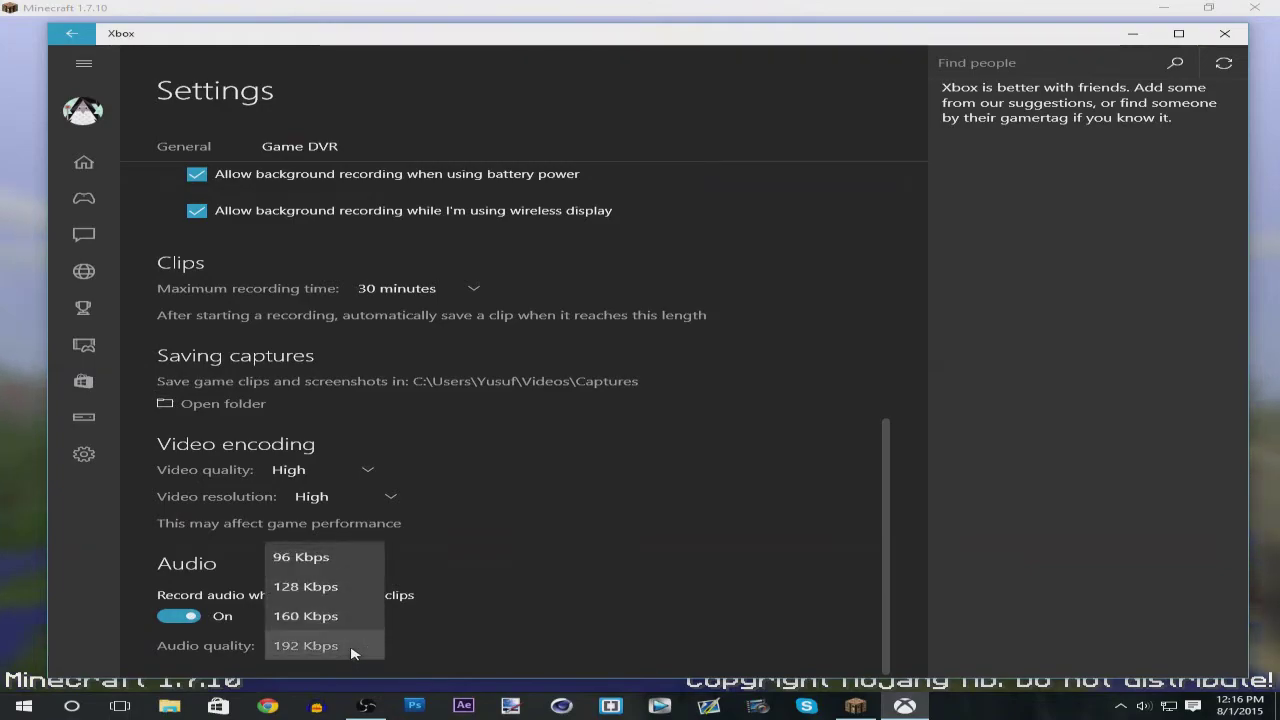
pyautogui.click(292, 646)
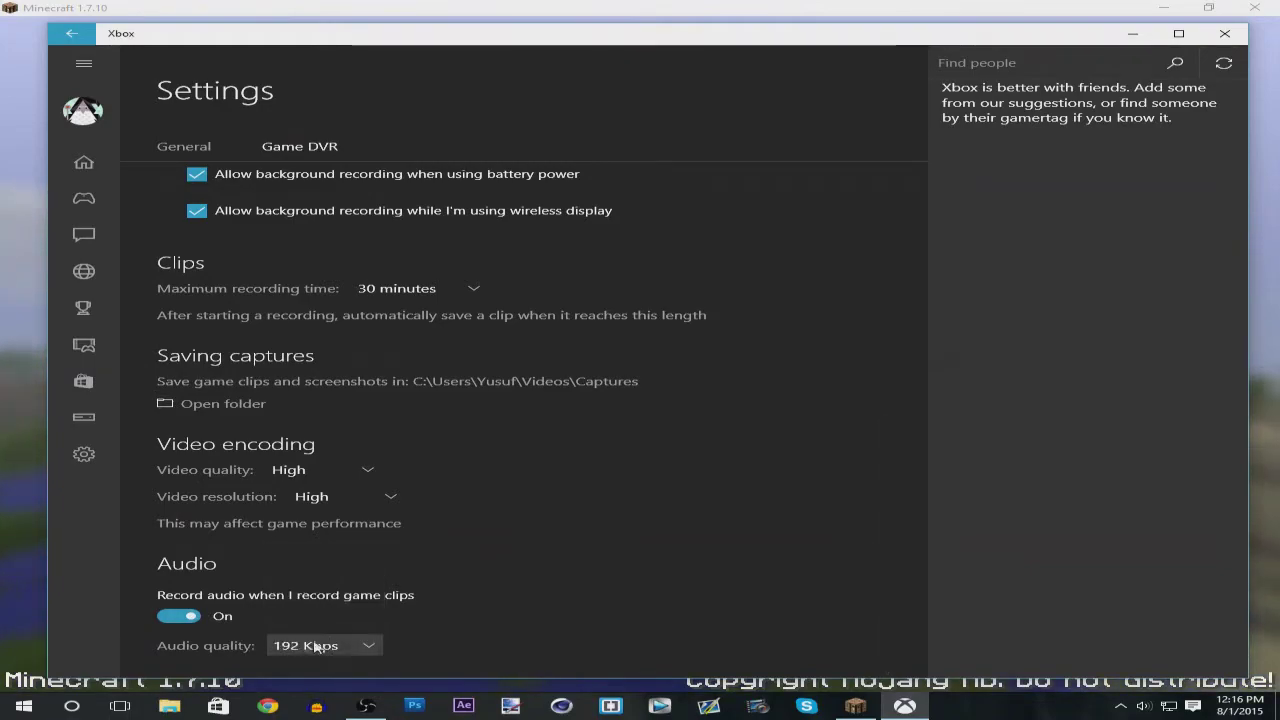
pyautogui.scroll(3, 300, 570)
pyautogui.scroll(-3, 300, 570)
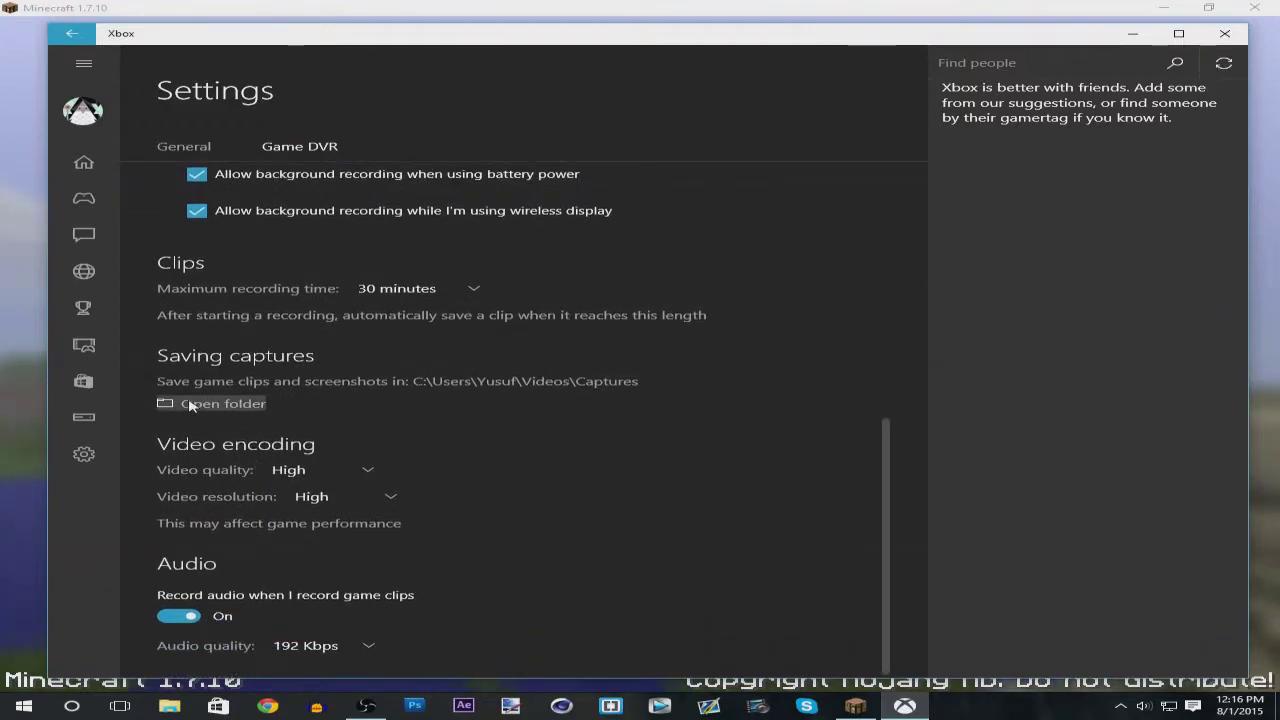
pyautogui.scroll(3, 190, 405)
# Step: Open the Captures folder from Game DVR settings, see it's empty, and close it
pyautogui.click(210, 559)
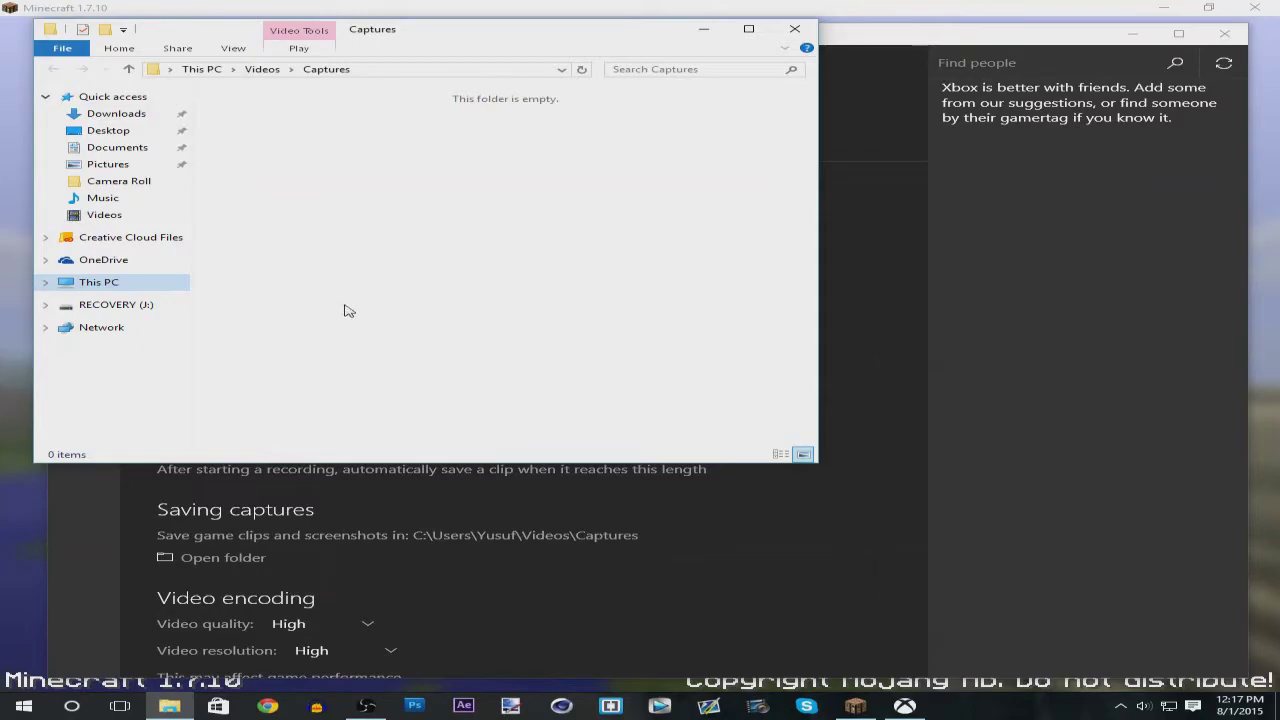
pyautogui.click(796, 29)
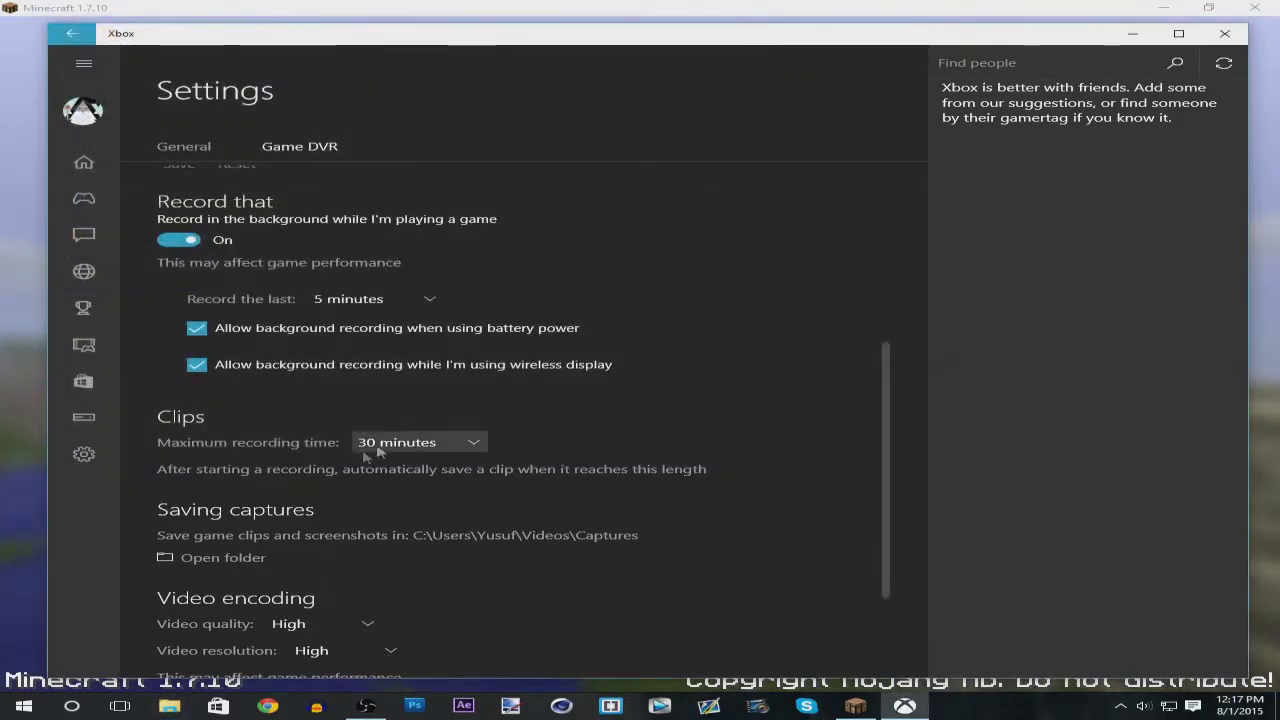
pyautogui.scroll(-2, 183, 577)
pyautogui.scroll(3, 183, 577)
# Step: Launch Audacity from the taskbar
pyautogui.scroll(-3, 175, 572)
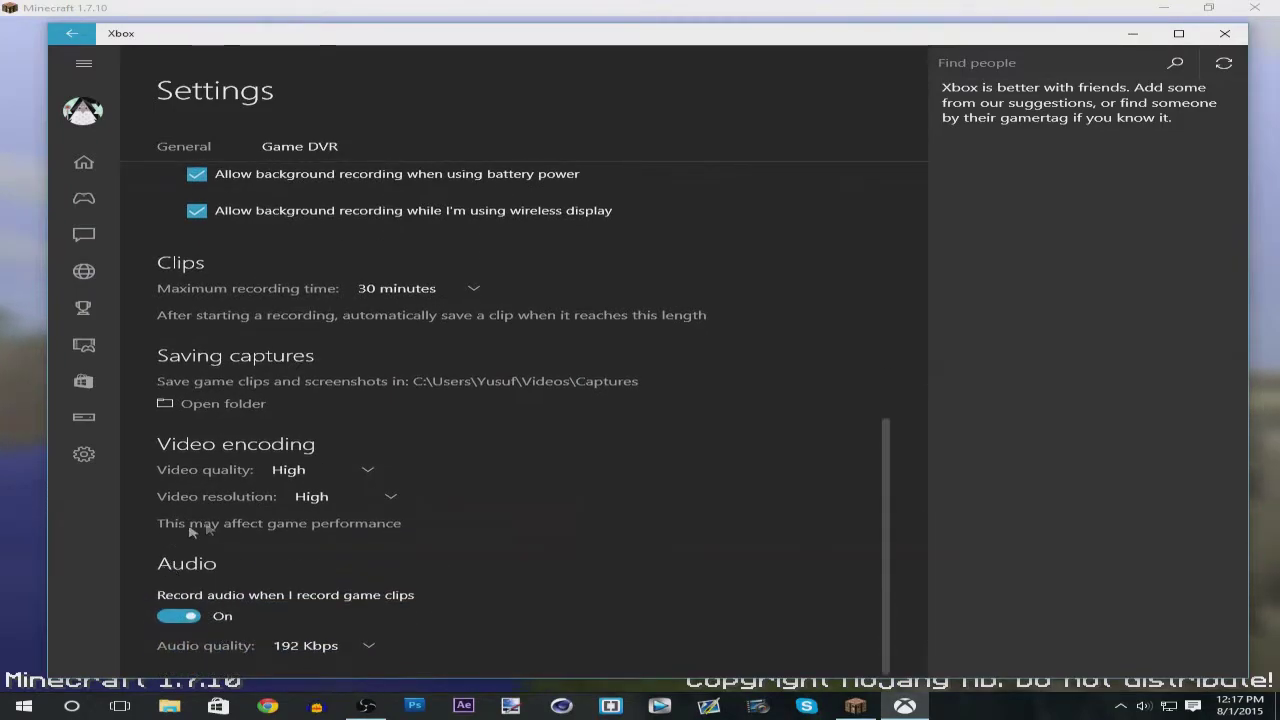
pyautogui.scroll(5, 193, 531)
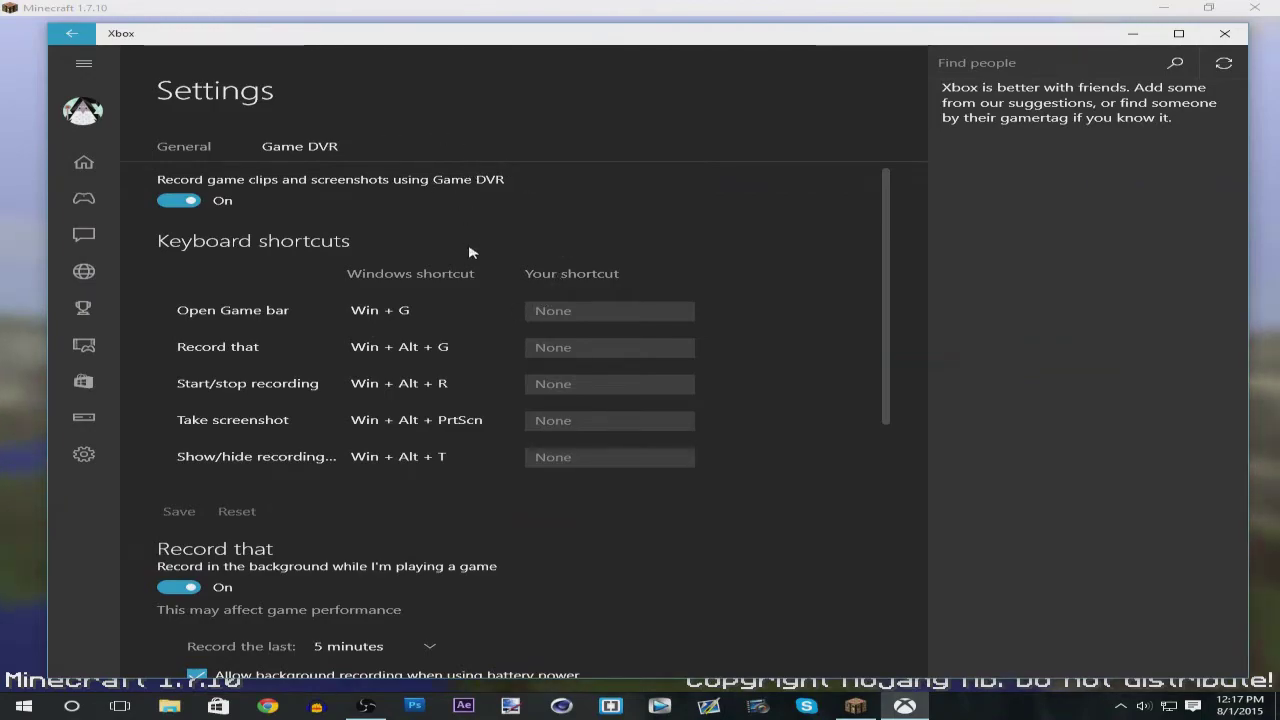
pyautogui.scroll(-5, 290, 566)
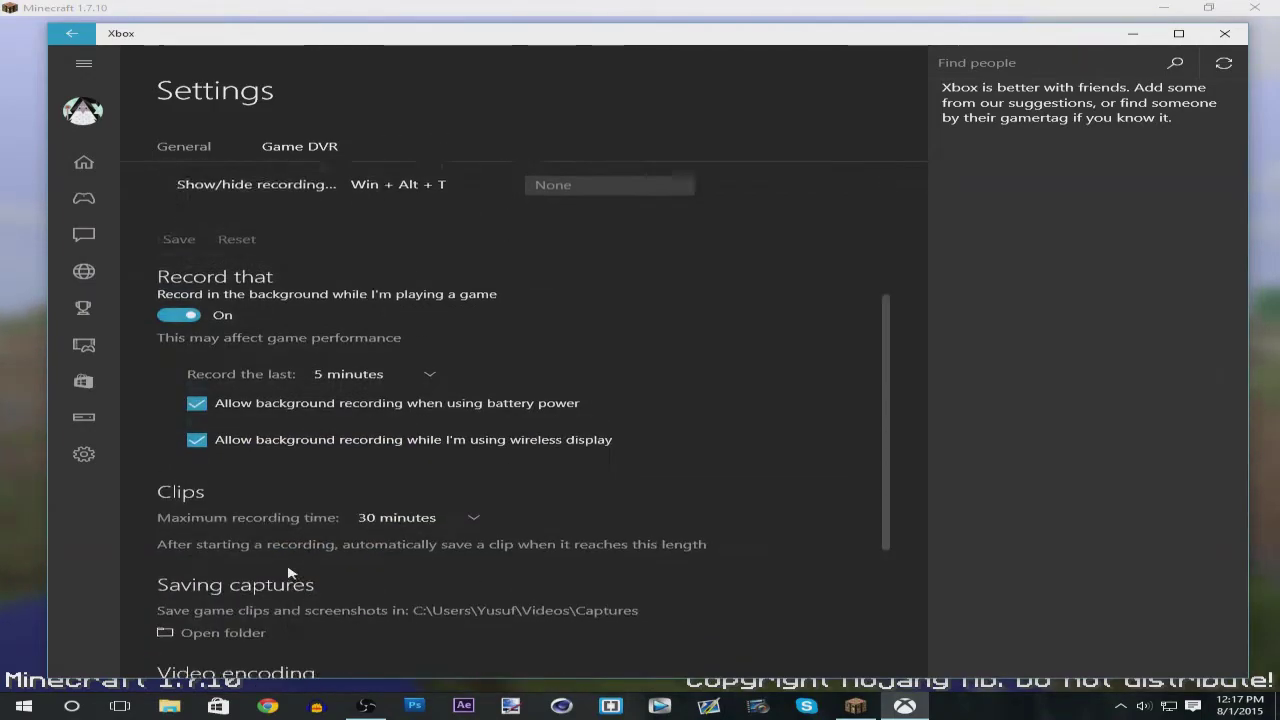
pyautogui.click(329, 707)
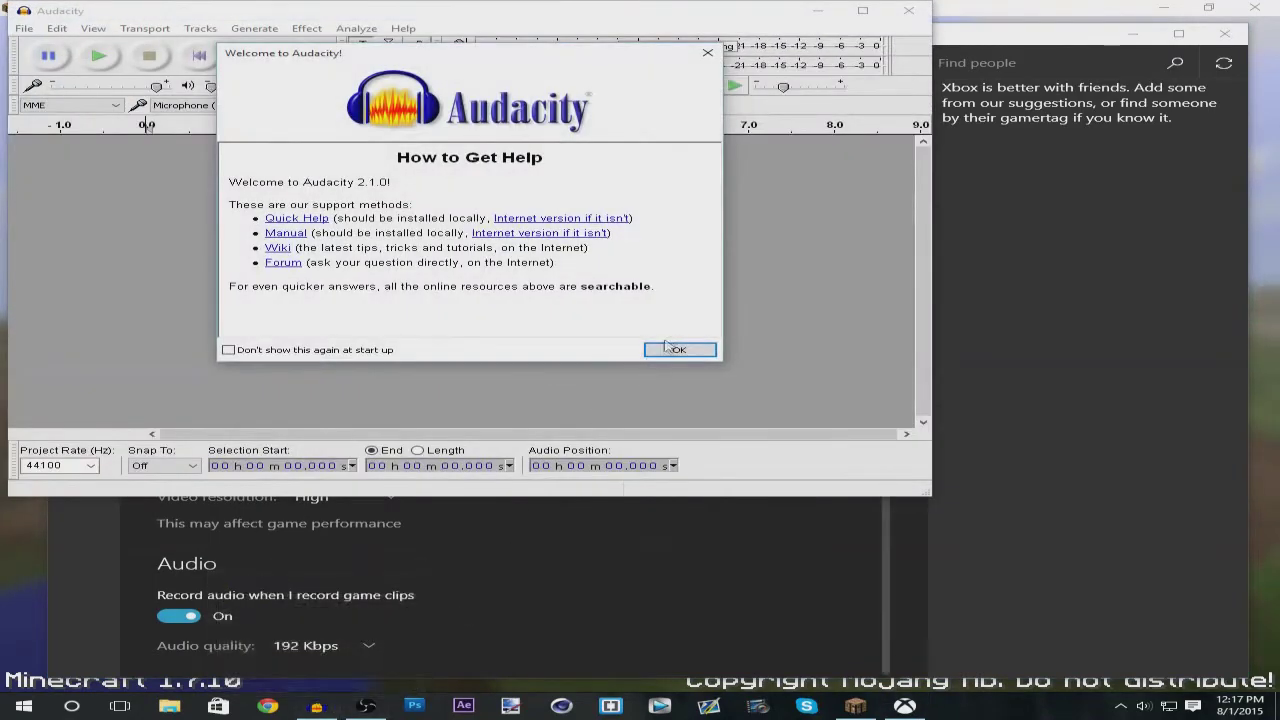
# Step: Record a short microphone test in Audacity and select the webcam microphone as input
pyautogui.click(667, 347)
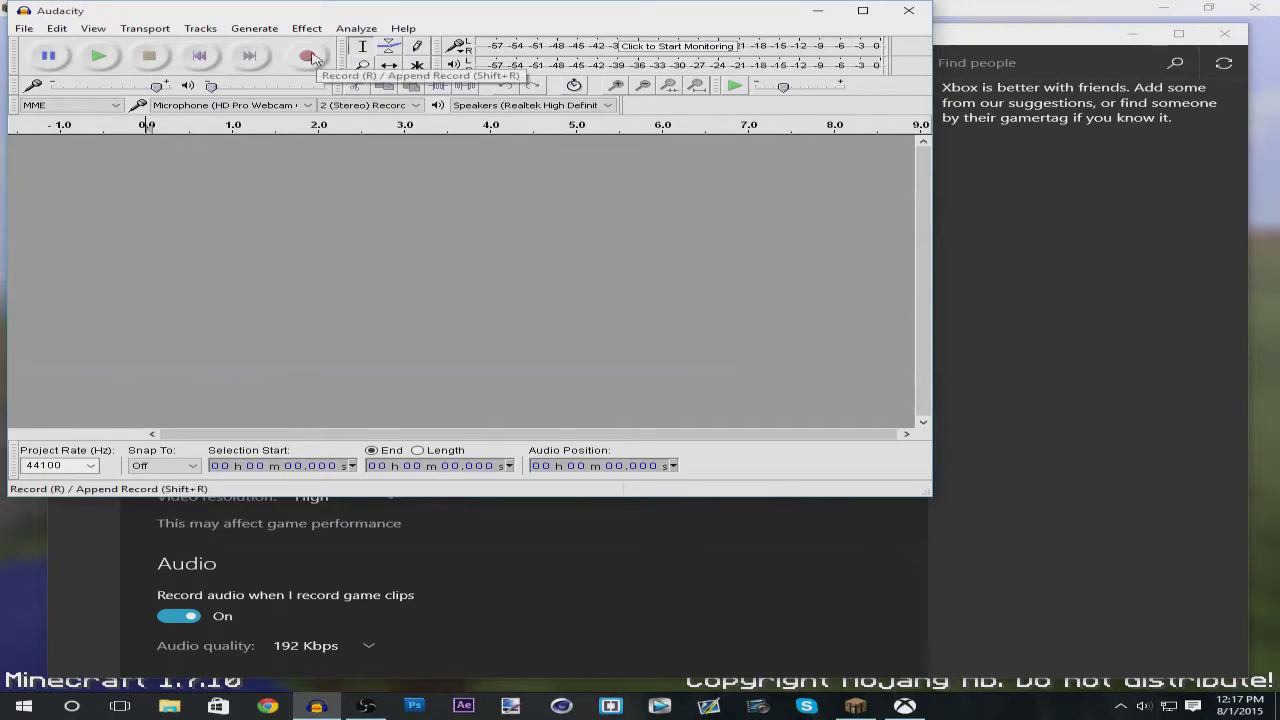
pyautogui.click(309, 56)
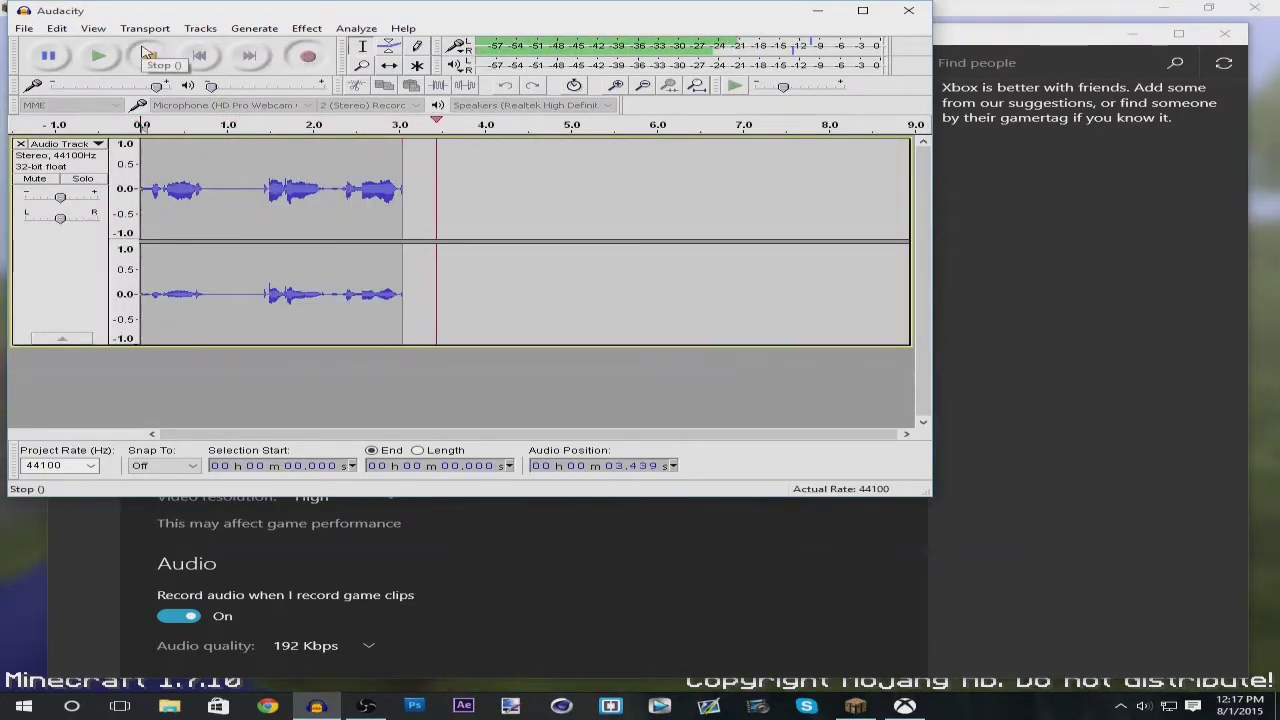
pyautogui.click(148, 54)
pyautogui.click(308, 105)
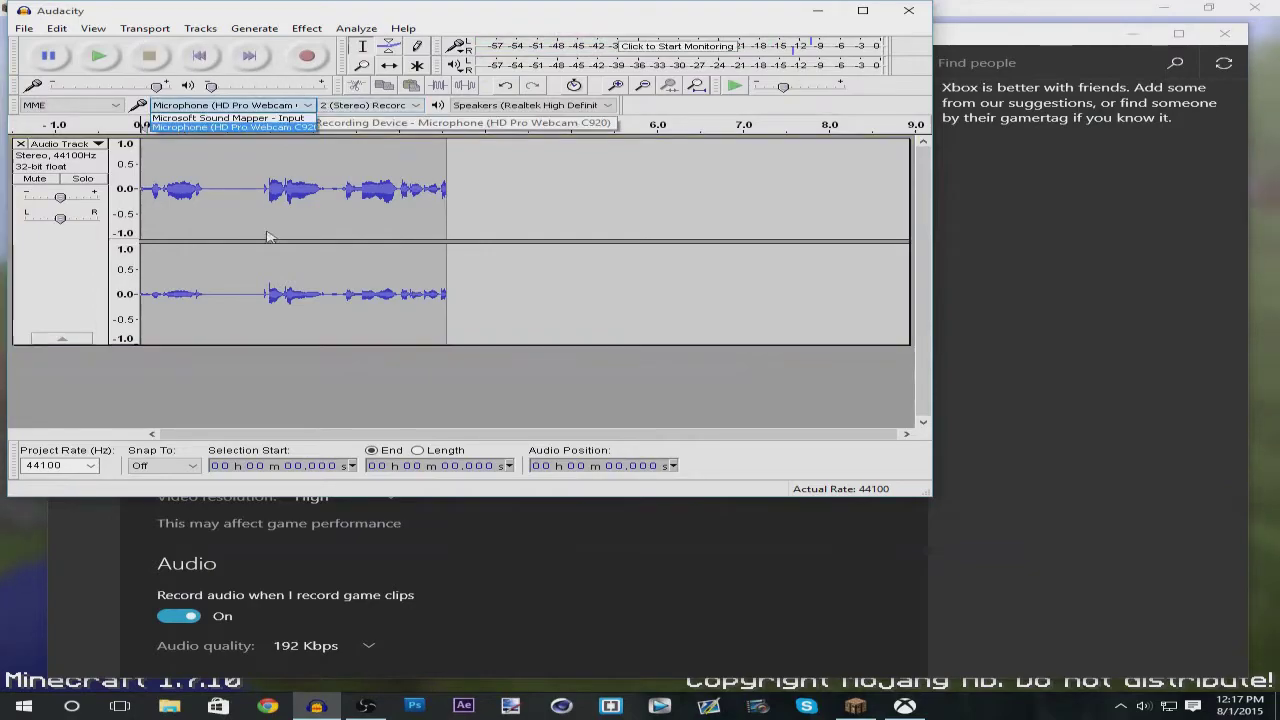
pyautogui.click(253, 128)
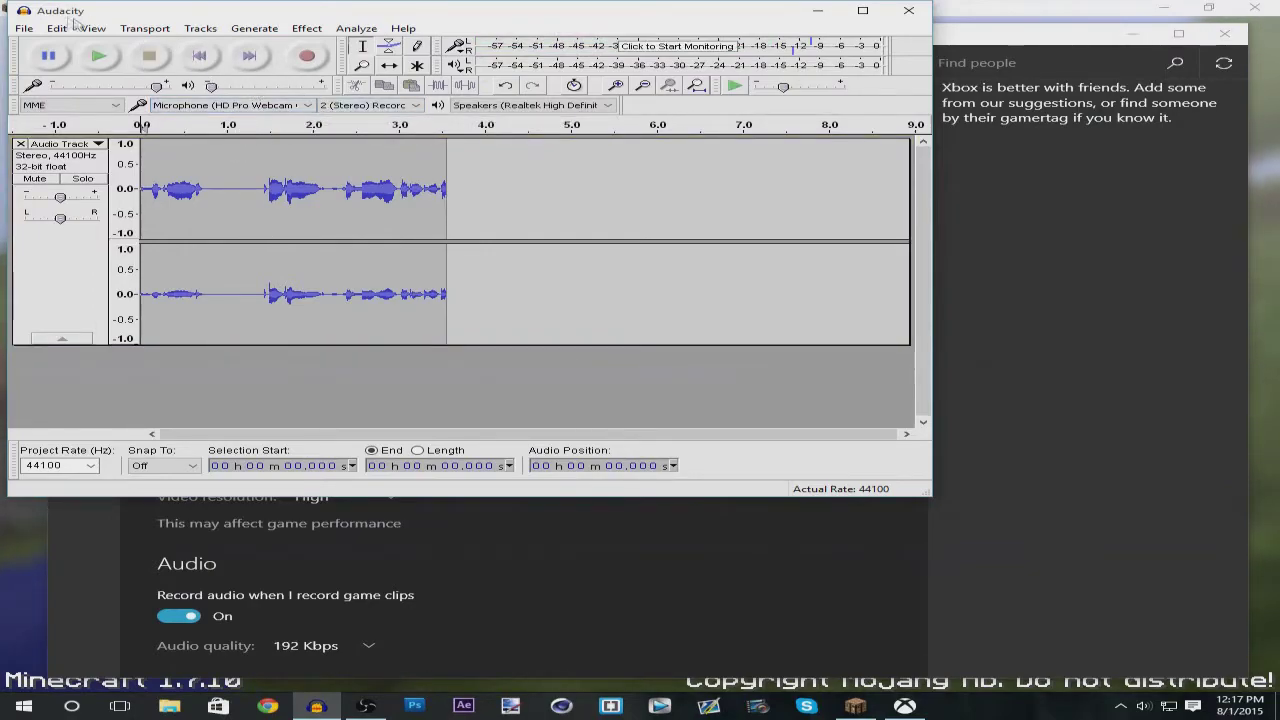
# Step: Check the audio export formats, cancel the export, and quit Audacity without saving
pyautogui.click(23, 28)
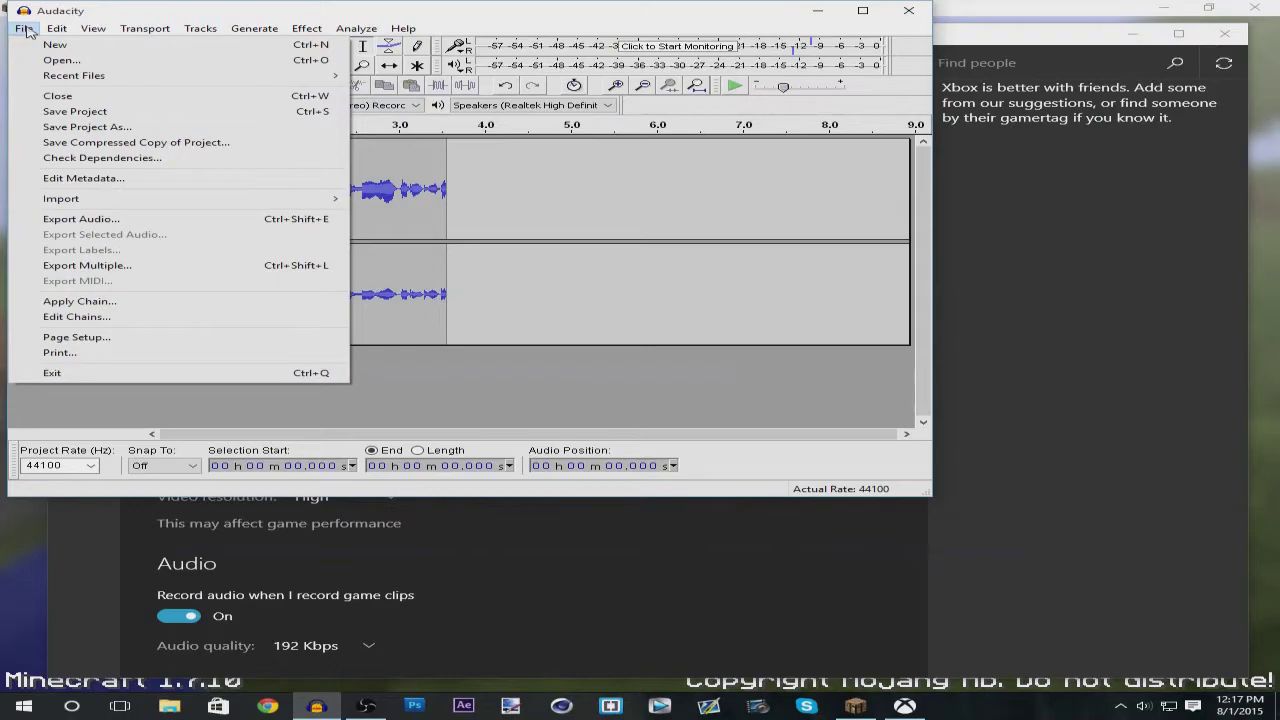
pyautogui.click(80, 218)
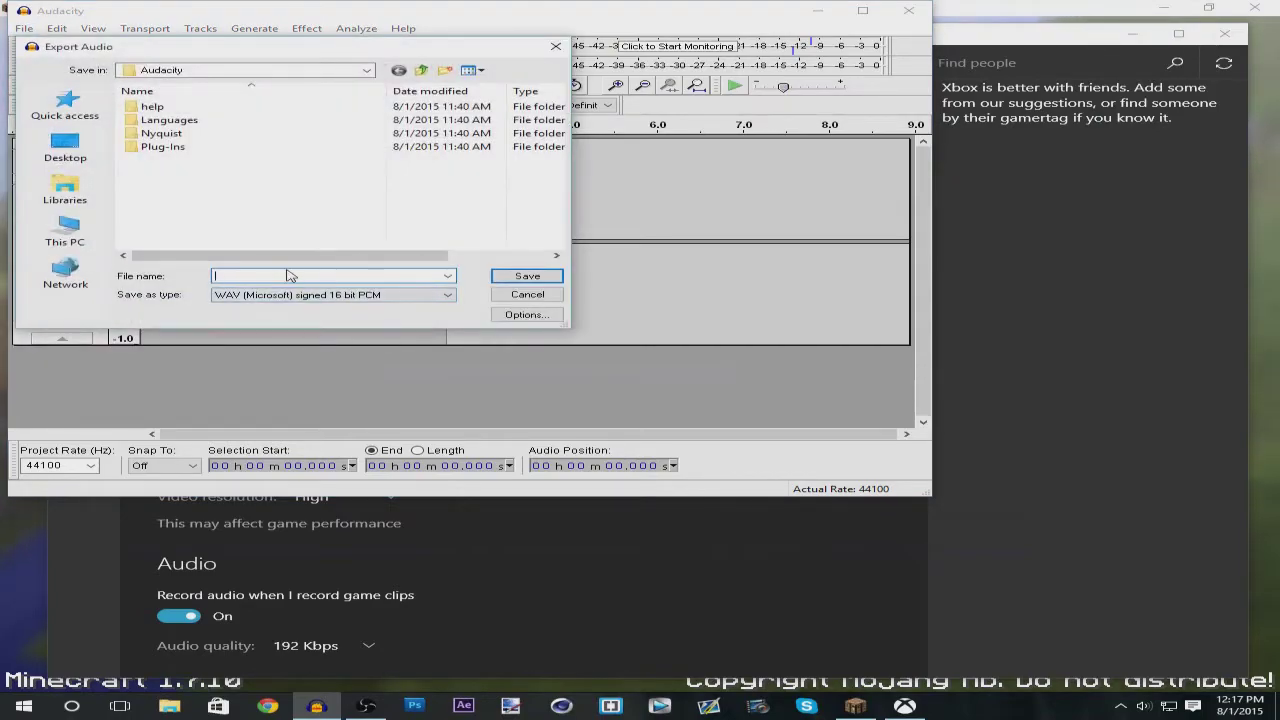
pyautogui.click(335, 297)
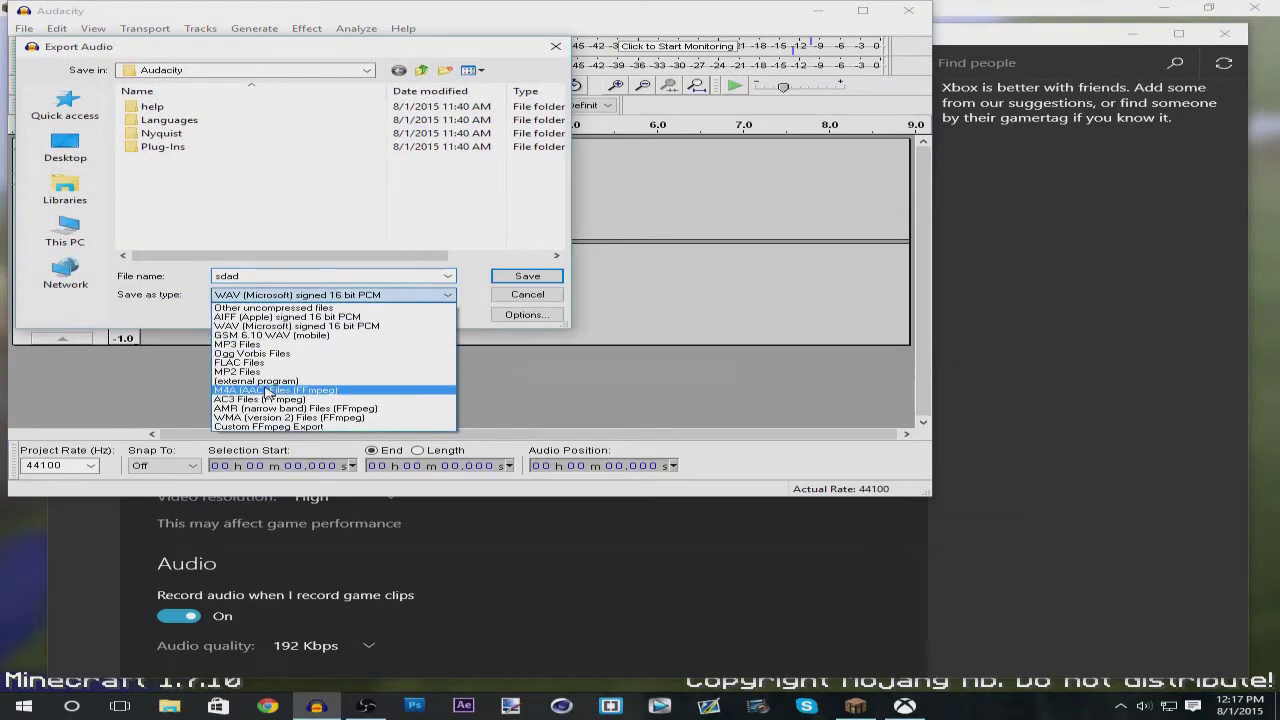
pyautogui.click(523, 299)
pyautogui.click(908, 10)
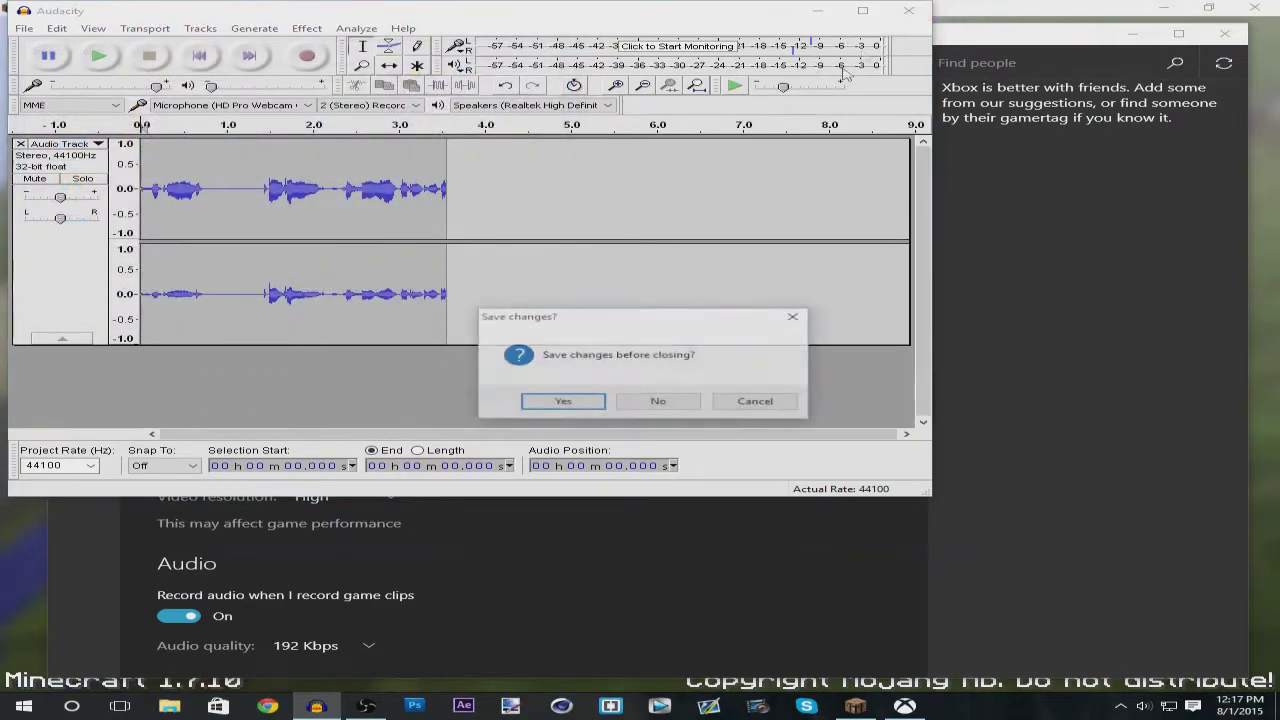
pyautogui.click(641, 401)
# Step: Close the Xbox app, then show and dismiss the Game Bar over Minecraft's title menu
pyautogui.scroll(5, 474, 420)
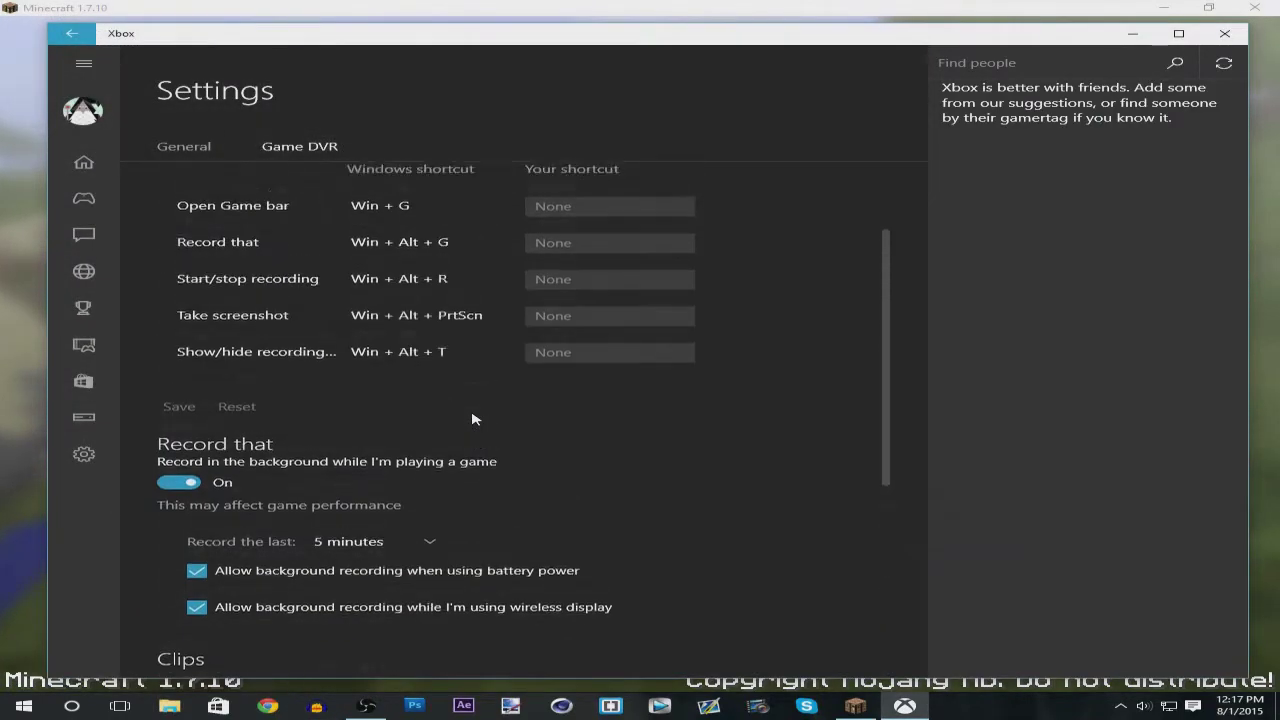
pyautogui.click(1224, 33)
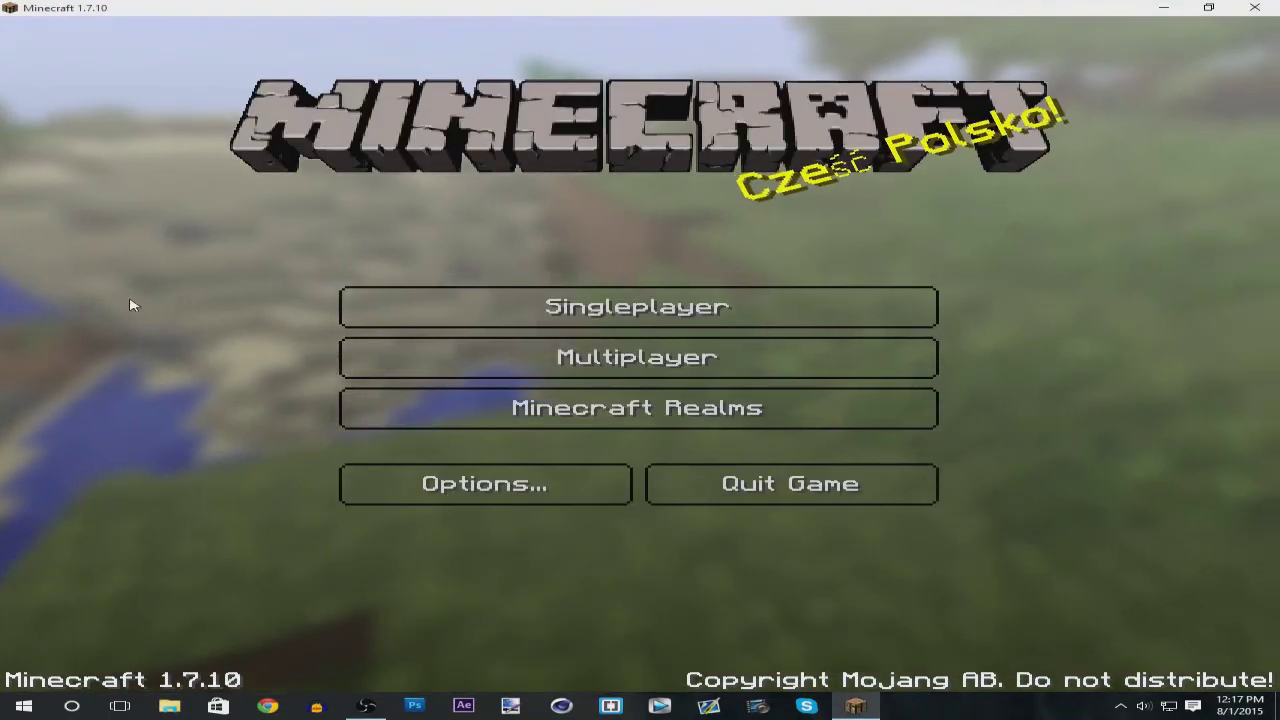
pyautogui.press('super+g')
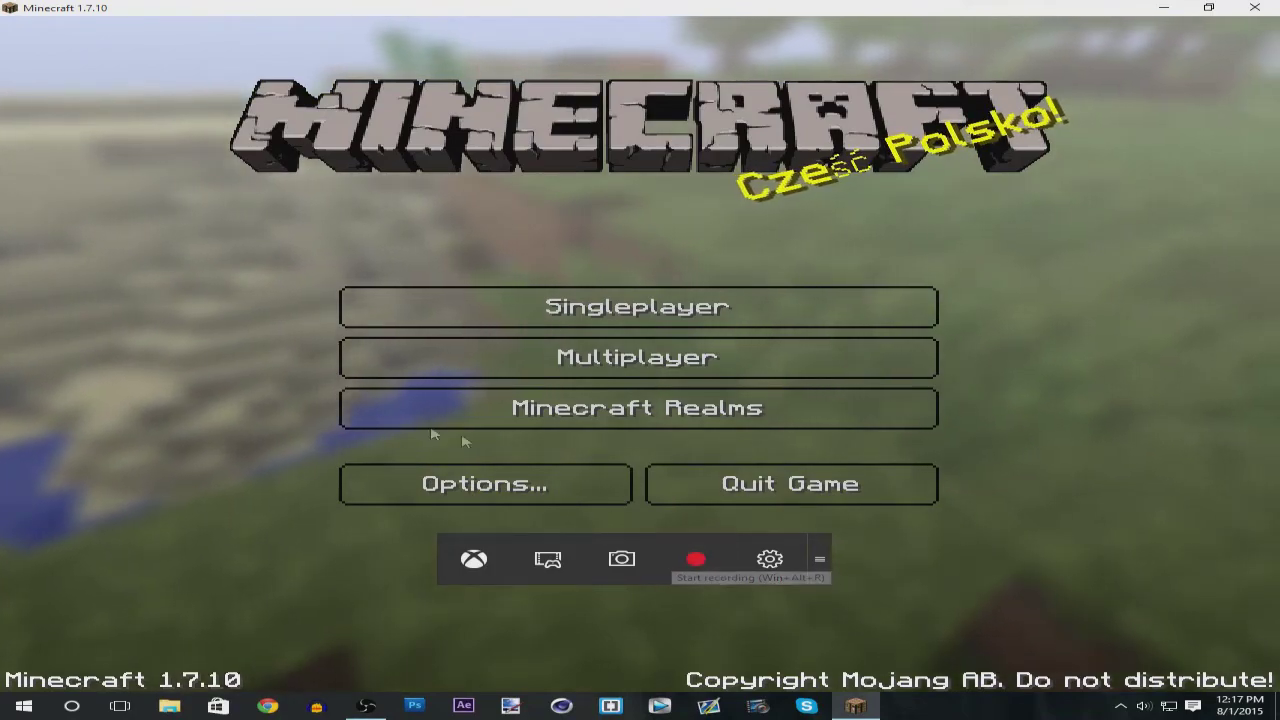
pyautogui.click(835, 560)
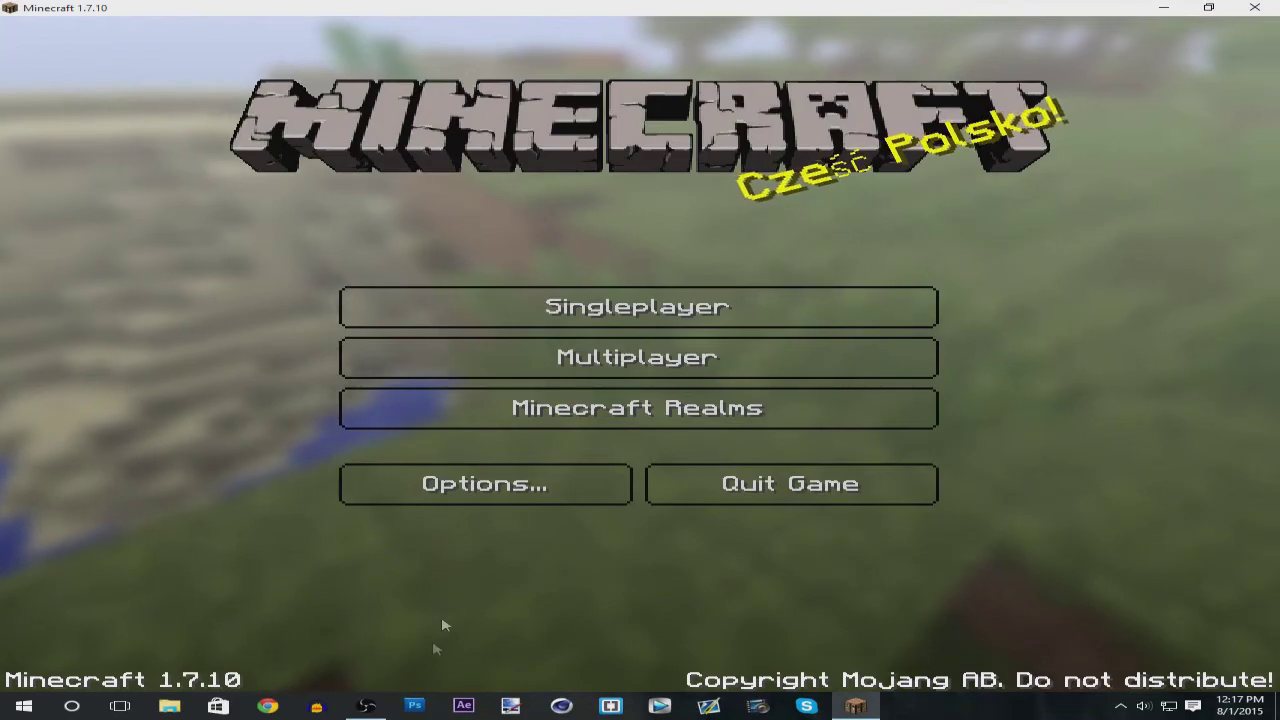